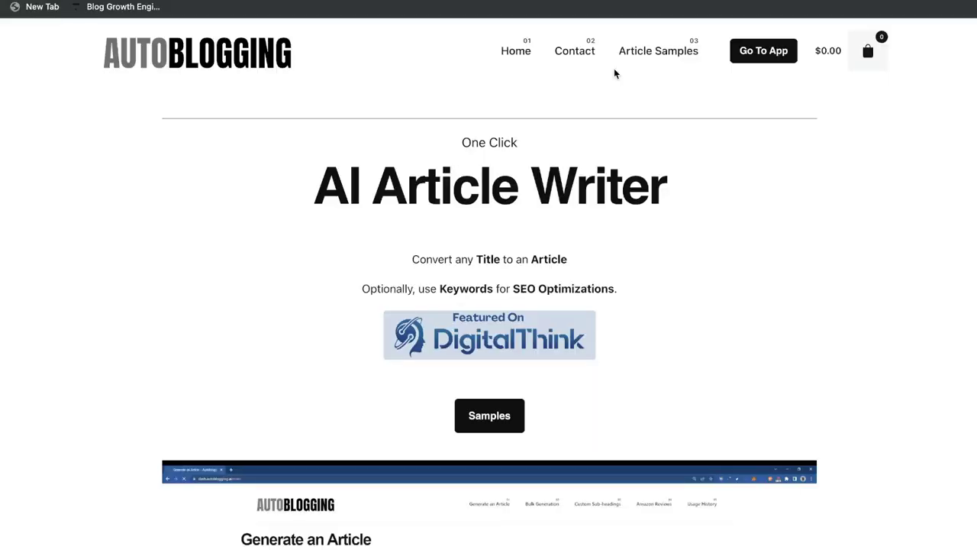
Scroll through Autoblogging.ai's Quick Mode page with 'best affordable watches for beginners' as the article title
{"action": "scroll", "coordinate": [616, 74], "scroll_direction": "down", "scroll_amount": 1}
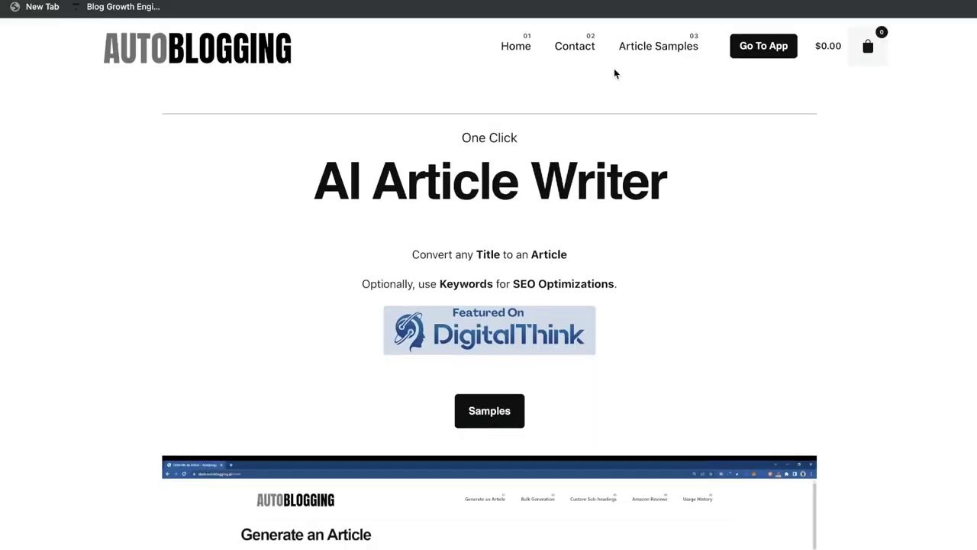
{"action": "scroll", "coordinate": [495, 118], "scroll_direction": "down", "scroll_amount": 1}
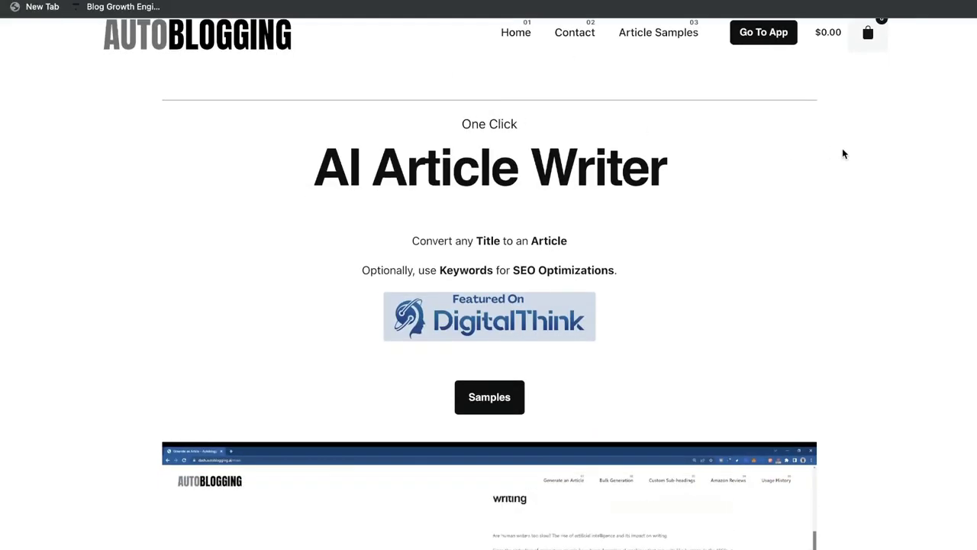
{"action": "scroll", "coordinate": [880, 187], "scroll_direction": "down", "scroll_amount": 1}
{"action": "scroll", "coordinate": [880, 187], "scroll_direction": "up", "scroll_amount": 2}
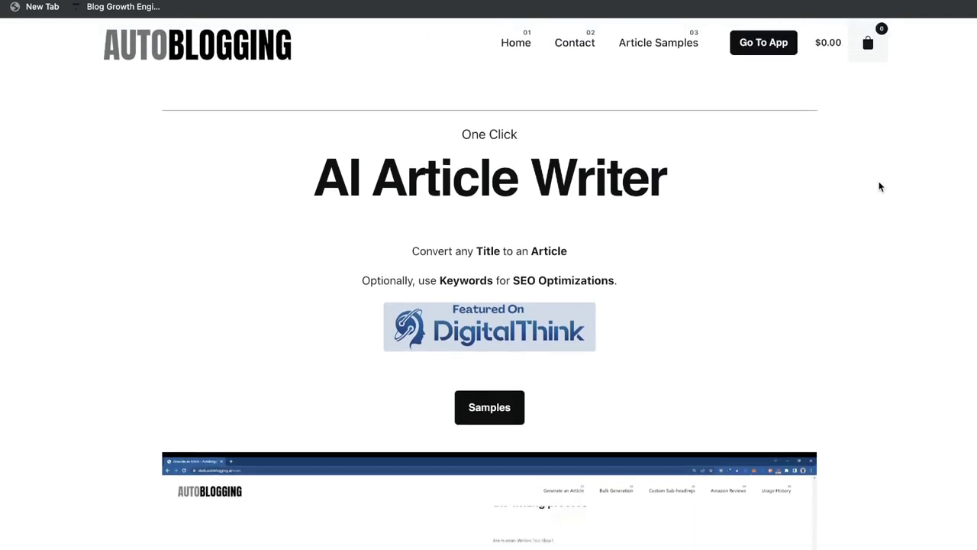
{"action": "scroll", "coordinate": [879, 186], "scroll_direction": "down", "scroll_amount": 1}
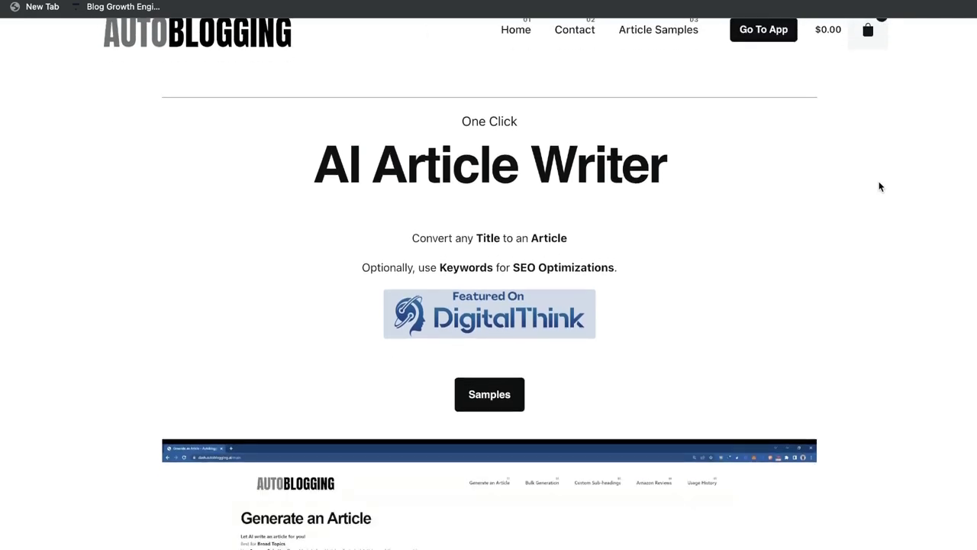
{"action": "scroll", "coordinate": [880, 187], "scroll_direction": "down", "scroll_amount": 5}
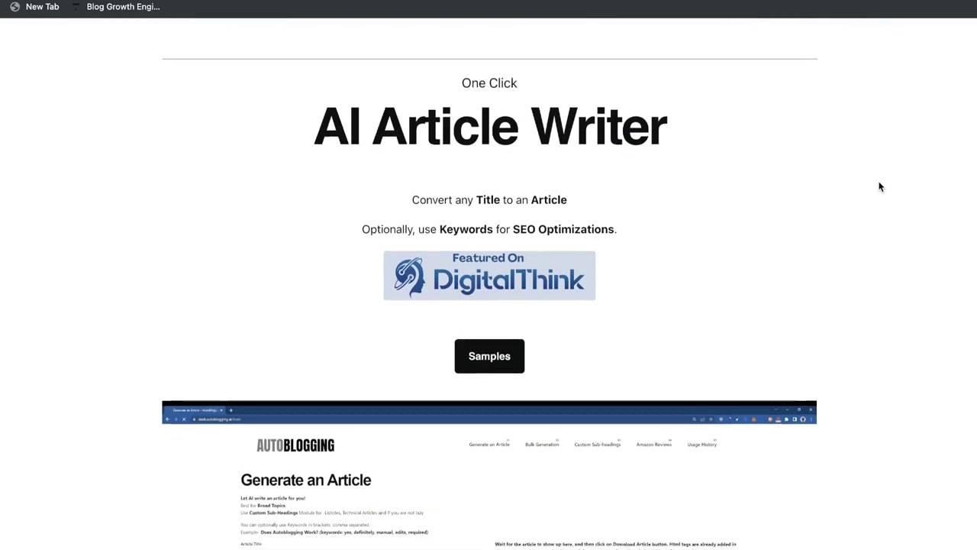
{"action": "scroll", "coordinate": [880, 187], "scroll_direction": "down", "scroll_amount": 3}
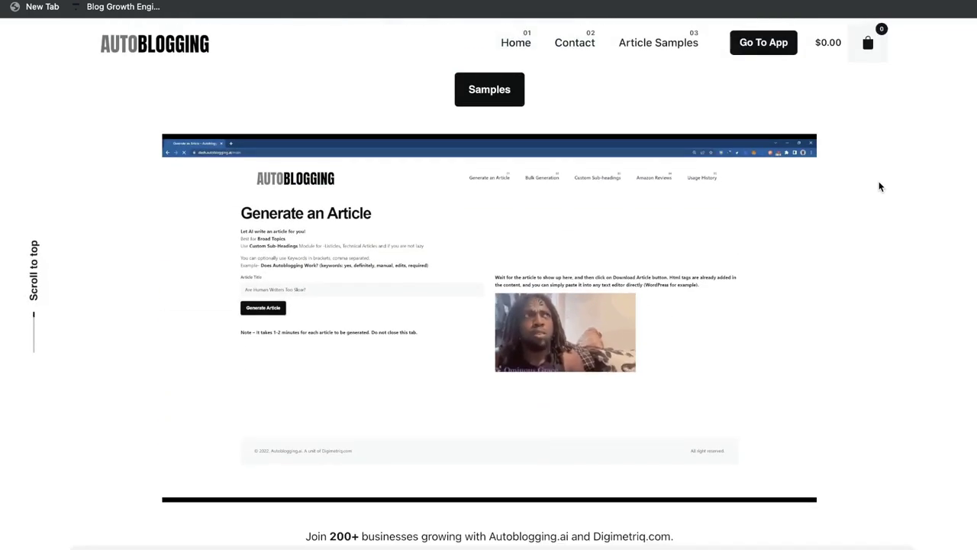
{"action": "scroll", "coordinate": [860, 223], "scroll_direction": "down", "scroll_amount": 2}
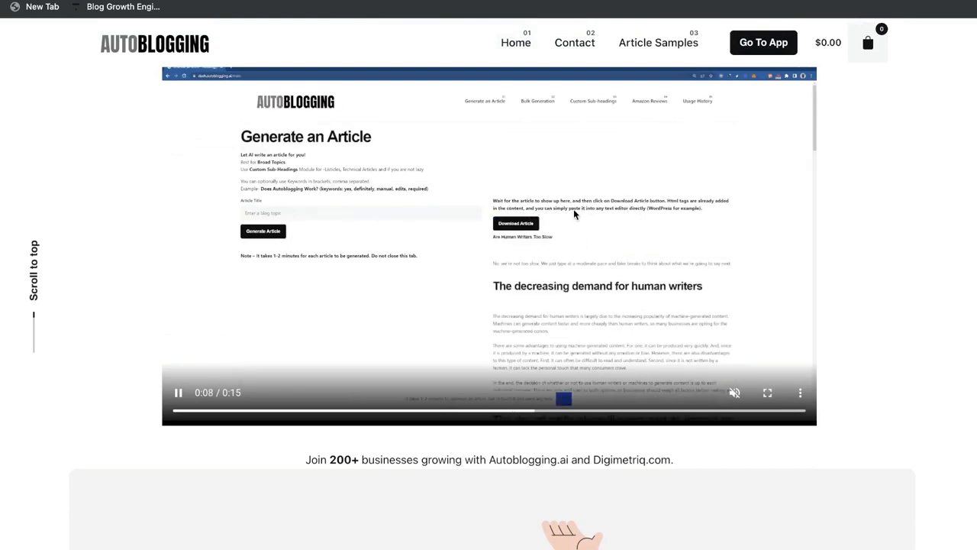
{"action": "scroll", "coordinate": [763, 266], "scroll_direction": "down", "scroll_amount": 1}
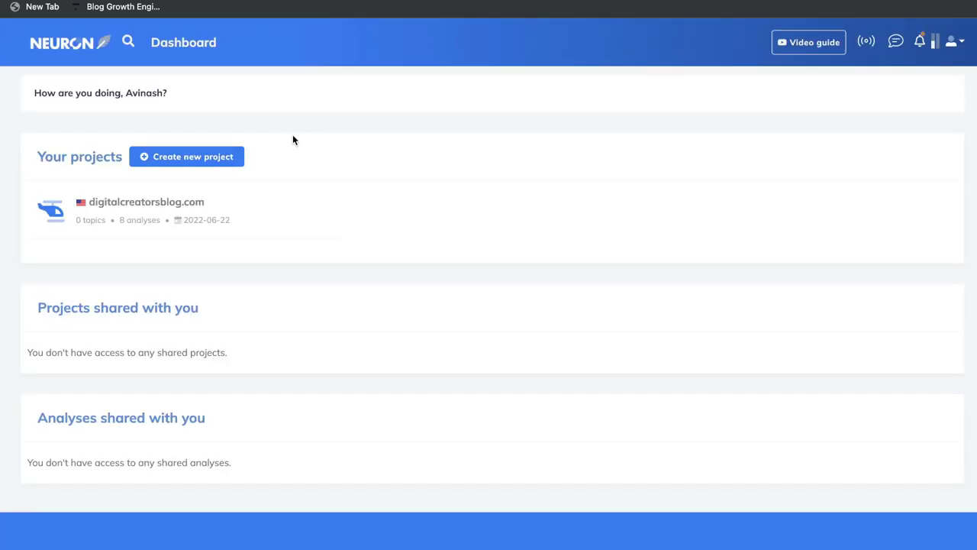
{"action": "scroll", "coordinate": [222, 130], "scroll_direction": "down", "scroll_amount": 1}
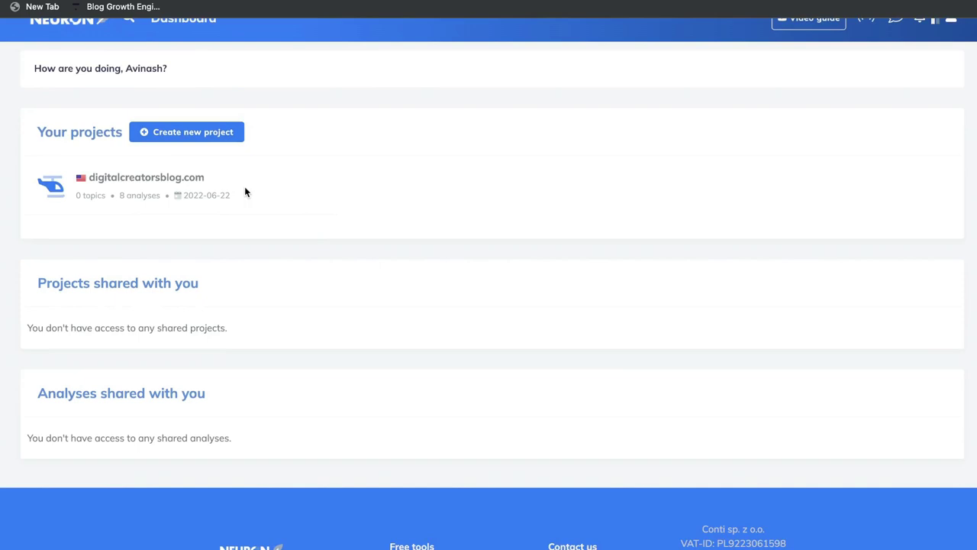
{"action": "scroll", "coordinate": [244, 191], "scroll_direction": "up", "scroll_amount": 1}
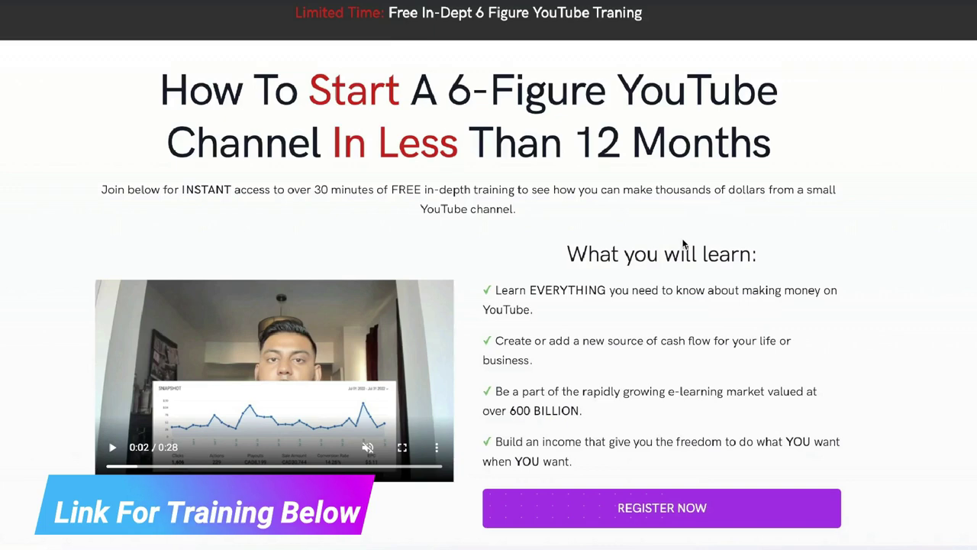
{"action": "scroll", "coordinate": [683, 243], "scroll_direction": "down", "scroll_amount": 1}
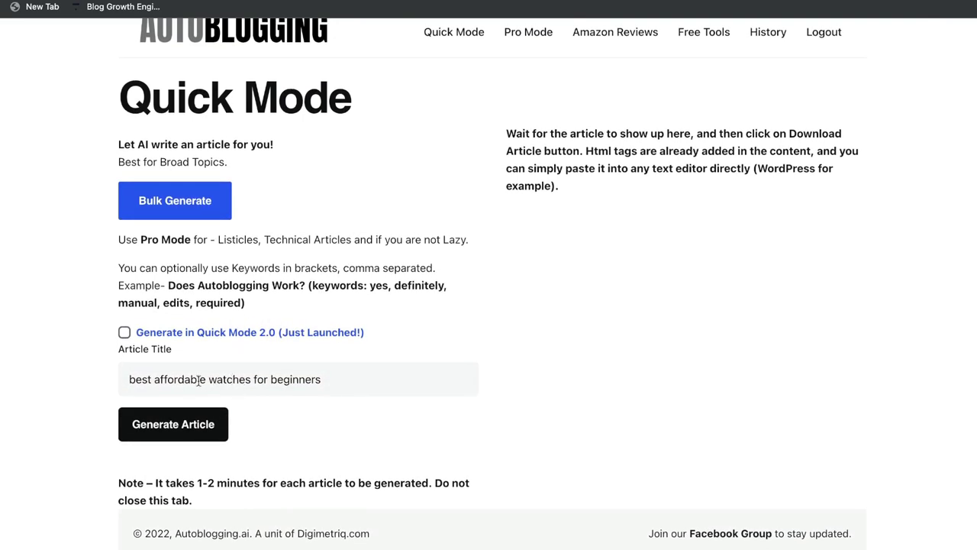
Generate the Quick Mode article for 'best affordable watches for beginners'
{"action": "left_click", "coordinate": [186, 434]}
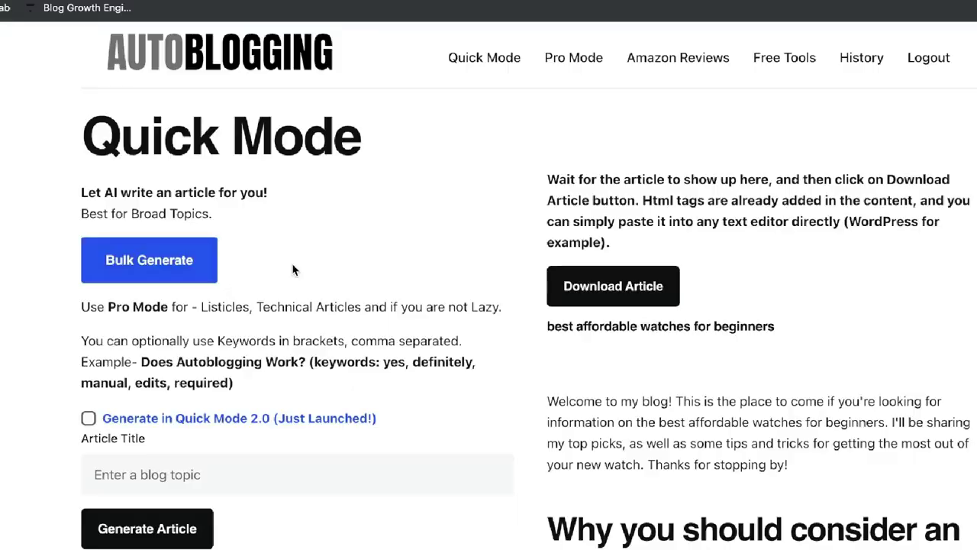
Read through the whole generated watch article and select all of its text
{"action": "scroll", "coordinate": [646, 252], "scroll_direction": "down", "scroll_amount": 2}
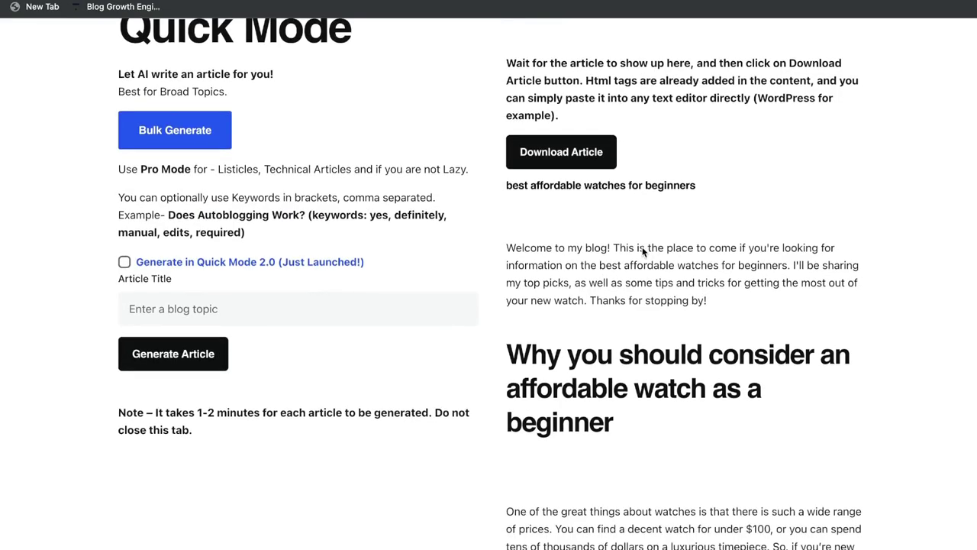
{"action": "scroll", "coordinate": [642, 246], "scroll_direction": "down", "scroll_amount": 2}
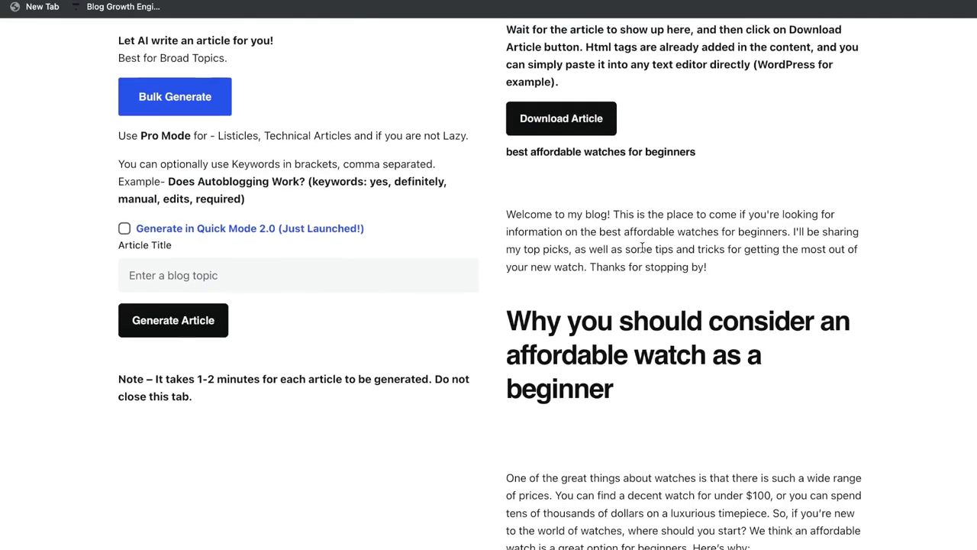
{"action": "scroll", "coordinate": [642, 246], "scroll_direction": "up", "scroll_amount": 1}
{"action": "scroll", "coordinate": [642, 246], "scroll_direction": "down", "scroll_amount": 1}
{"action": "scroll", "coordinate": [642, 246], "scroll_direction": "down", "scroll_amount": 2}
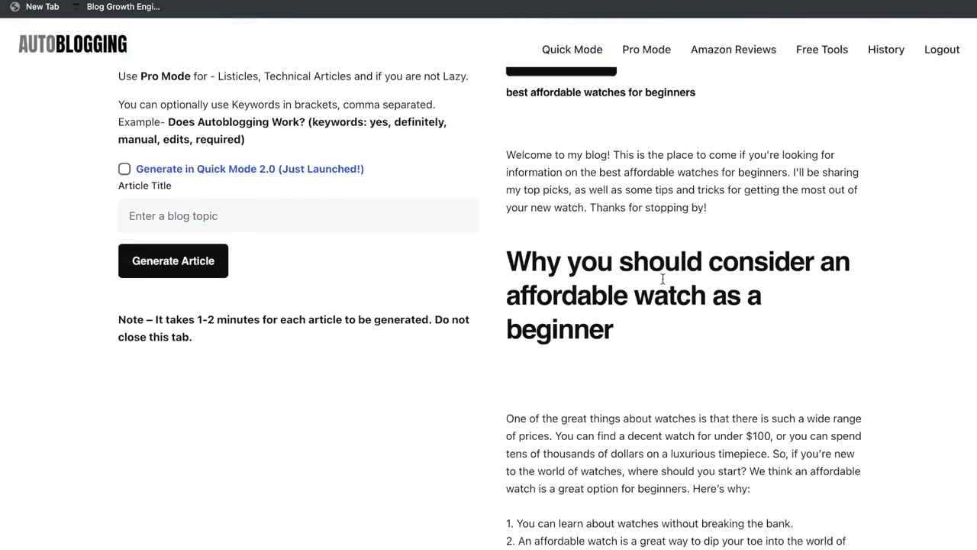
{"action": "scroll", "coordinate": [719, 304], "scroll_direction": "down", "scroll_amount": 1}
{"action": "scroll", "coordinate": [718, 302], "scroll_direction": "down", "scroll_amount": 10}
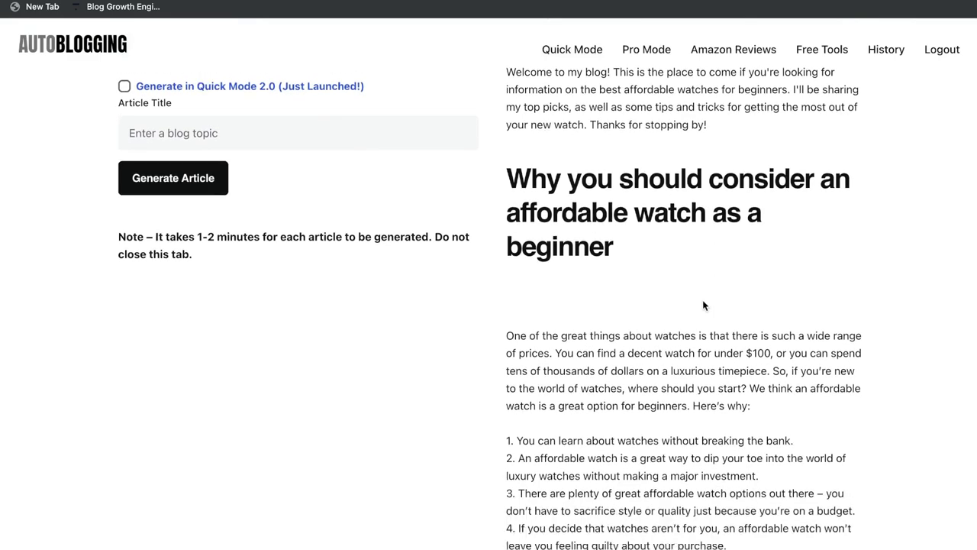
{"action": "scroll", "coordinate": [703, 300], "scroll_direction": "down", "scroll_amount": 8}
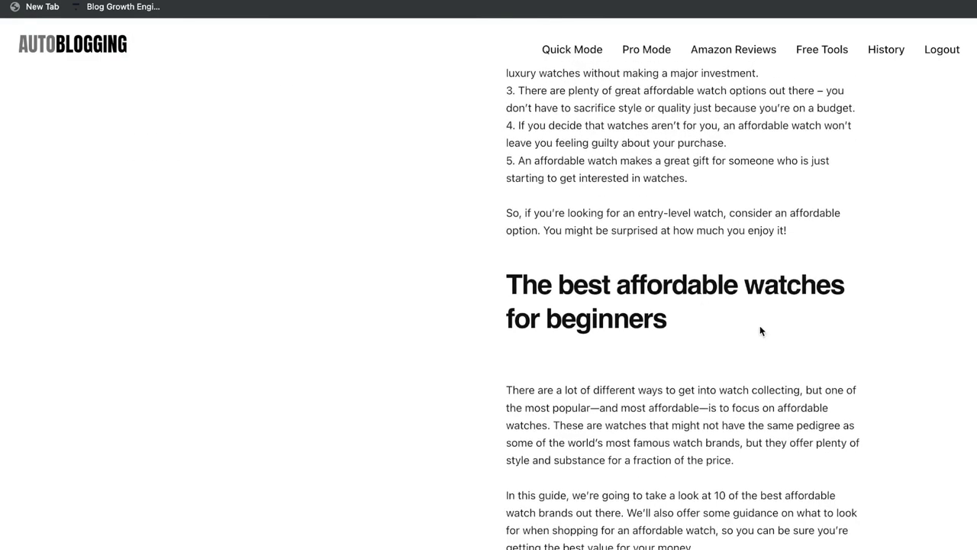
{"action": "scroll", "coordinate": [733, 229], "scroll_direction": "down", "scroll_amount": 10}
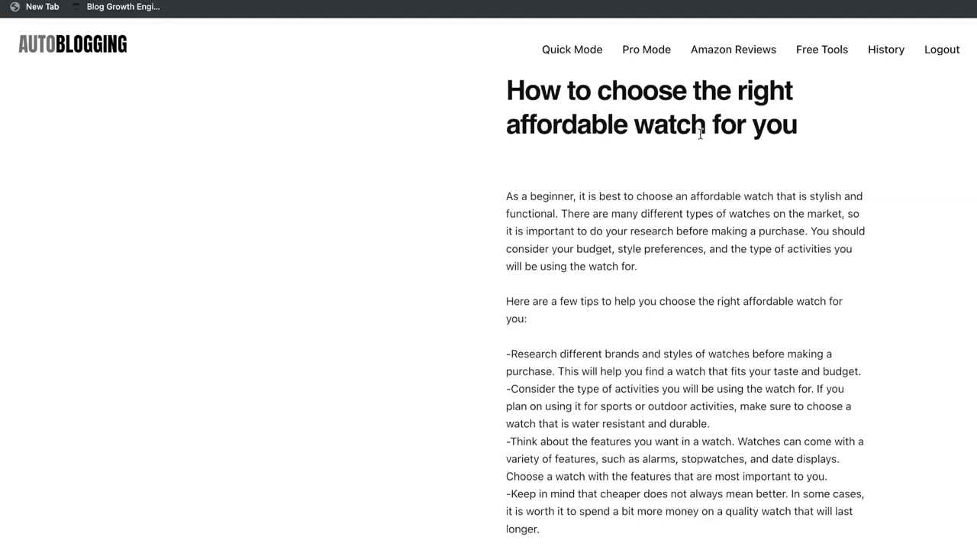
{"action": "scroll", "coordinate": [696, 182], "scroll_direction": "down", "scroll_amount": 1}
{"action": "scroll", "coordinate": [698, 179], "scroll_direction": "down", "scroll_amount": 8}
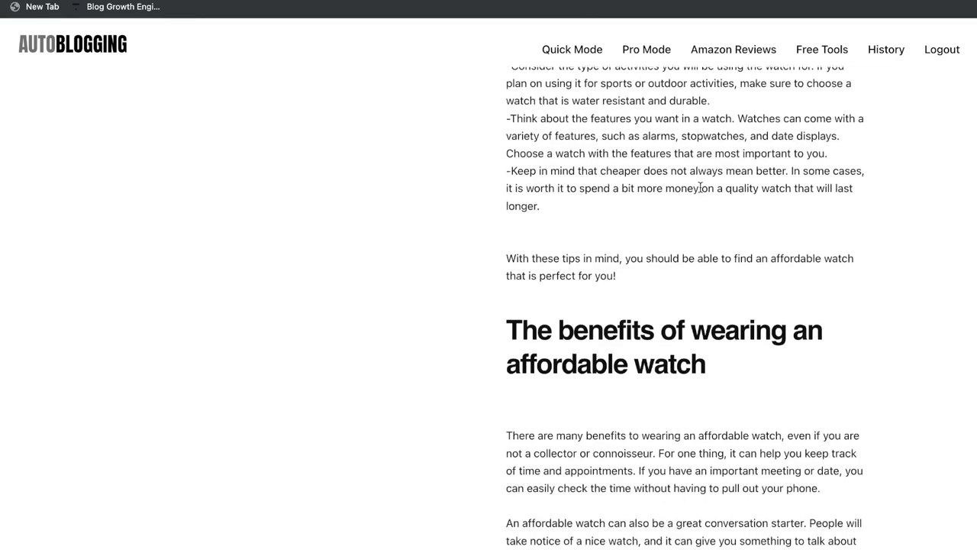
{"action": "scroll", "coordinate": [731, 334], "scroll_direction": "down", "scroll_amount": 8}
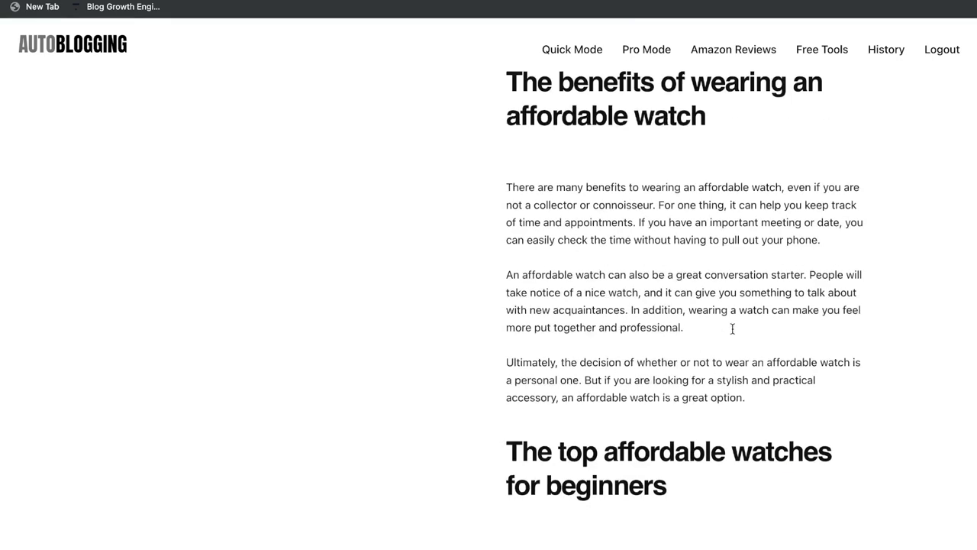
{"action": "scroll", "coordinate": [710, 398], "scroll_direction": "down", "scroll_amount": 12}
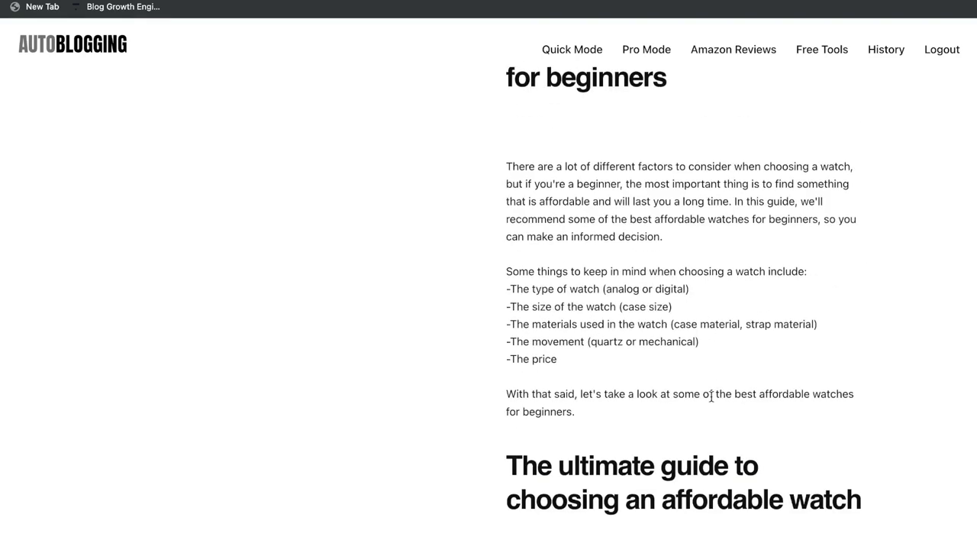
{"action": "scroll", "coordinate": [681, 398], "scroll_direction": "down", "scroll_amount": 15}
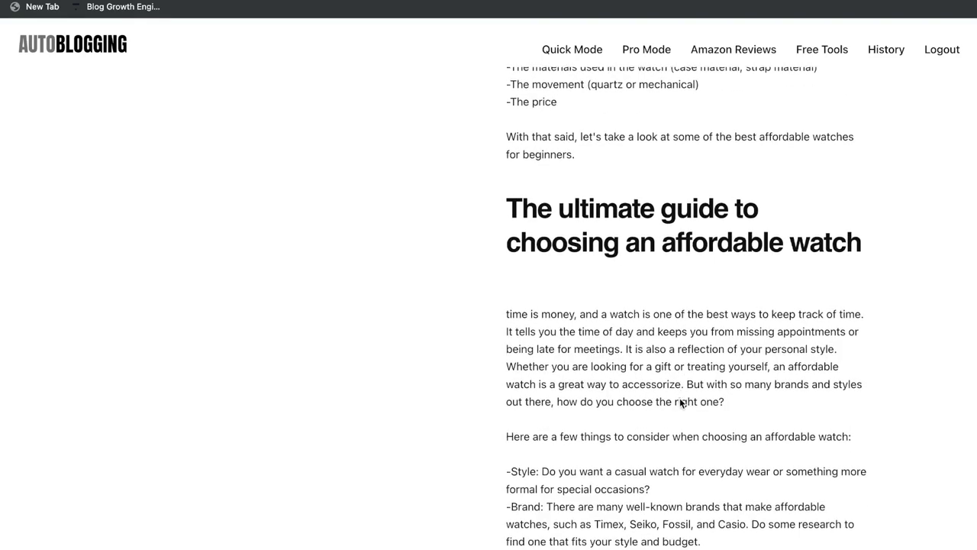
{"action": "scroll", "coordinate": [680, 403], "scroll_direction": "down", "scroll_amount": 1}
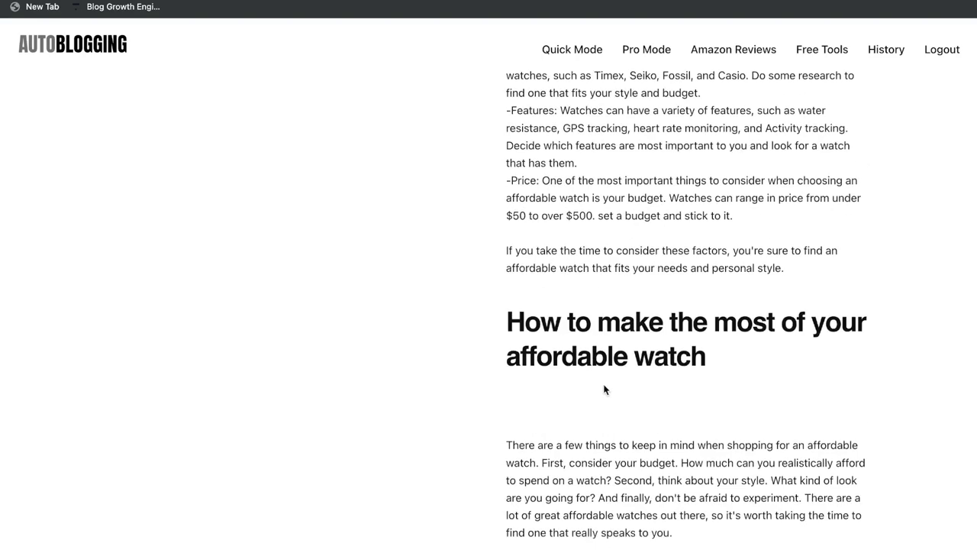
{"action": "scroll", "coordinate": [701, 381], "scroll_direction": "down", "scroll_amount": 11}
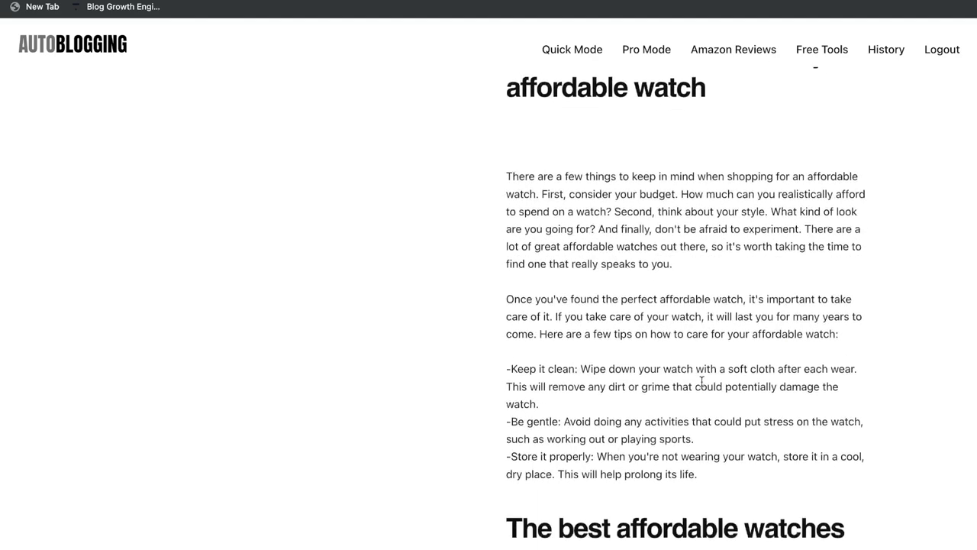
{"action": "scroll", "coordinate": [715, 369], "scroll_direction": "down", "scroll_amount": 3}
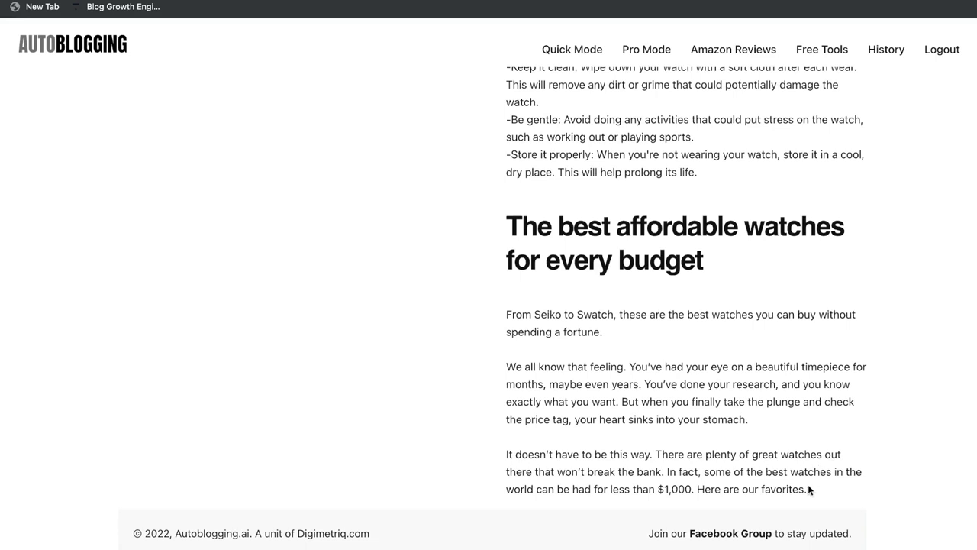
{"action": "key", "text": "ctrl+a"}
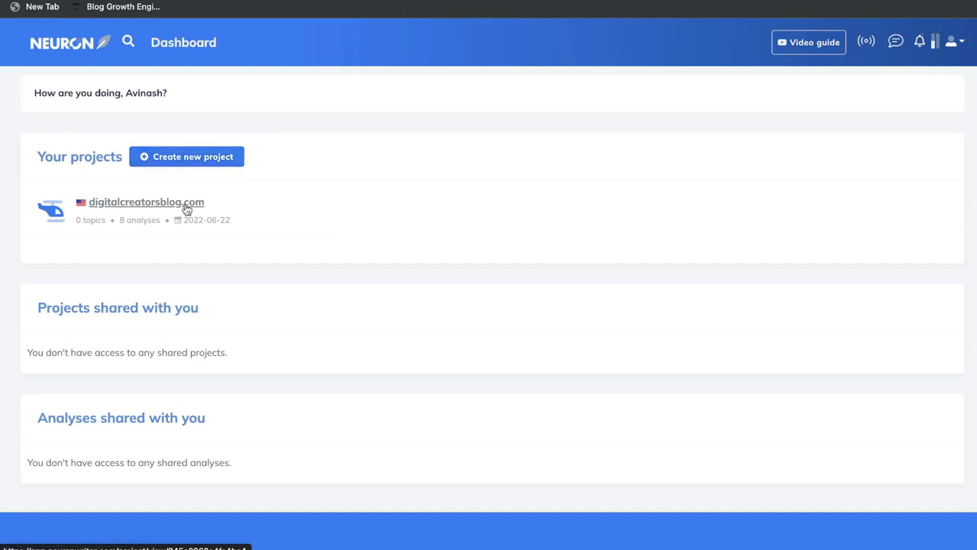
Start a digitalcreatorsblog.com query for 'best affordable watches for beginners', United States, English
{"action": "left_click", "coordinate": [187, 209]}
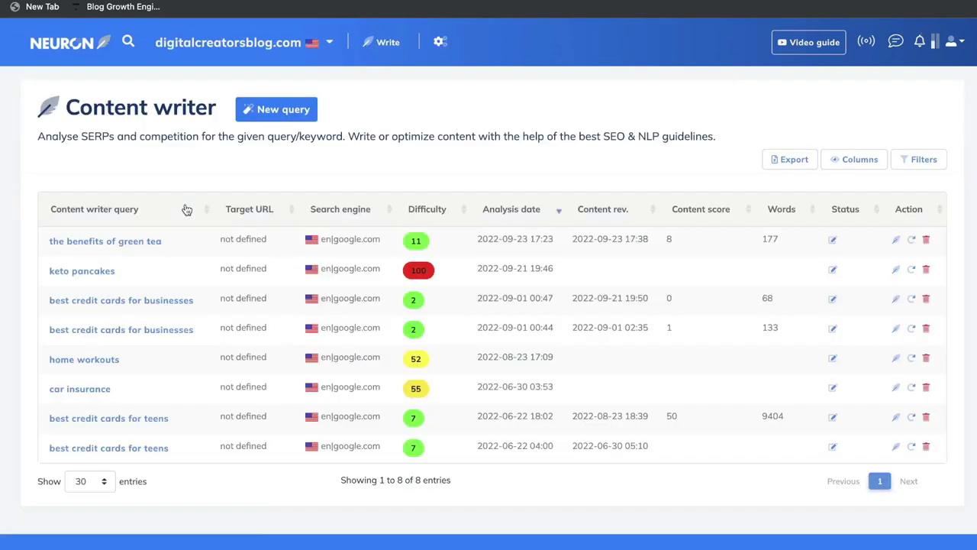
{"action": "left_click", "coordinate": [265, 117]}
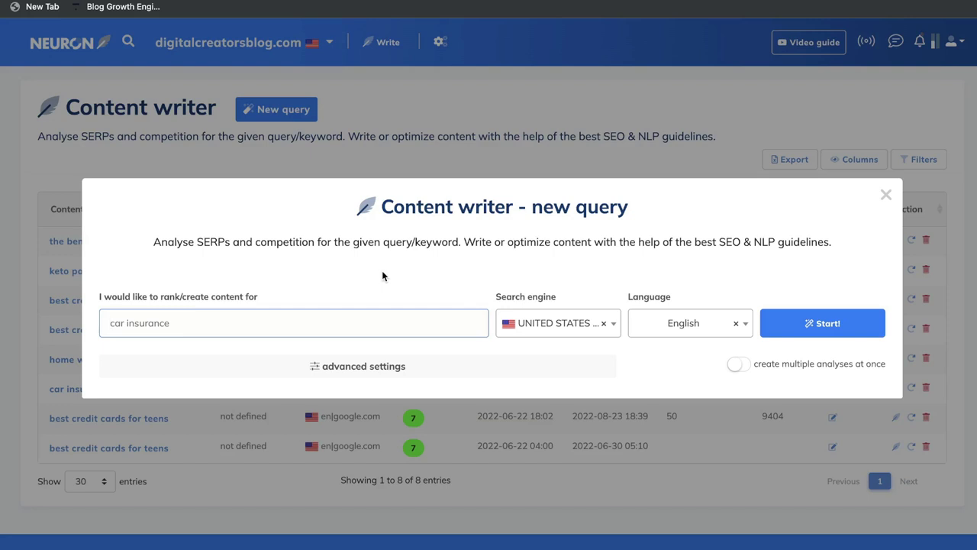
{"action": "type", "text": "best affordable watches for beginners"}
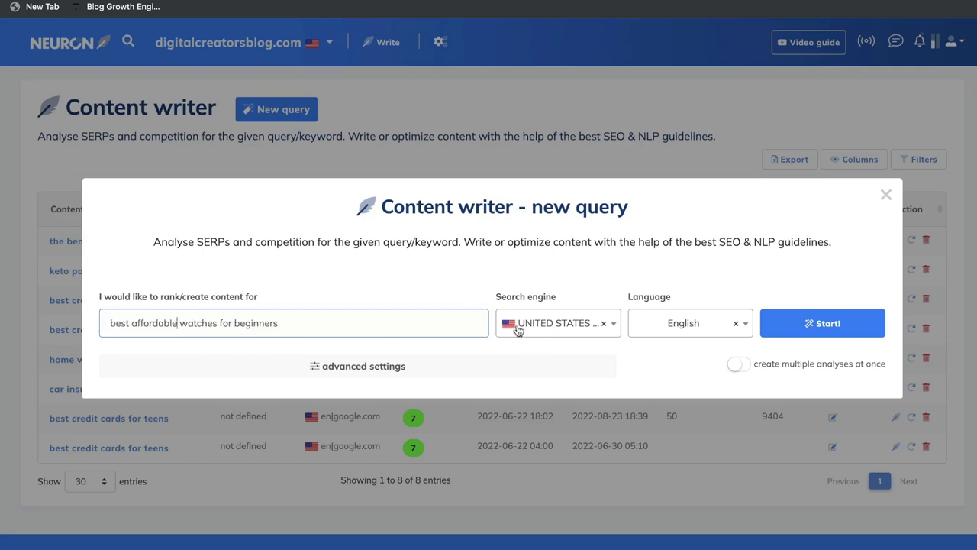
{"action": "left_click", "coordinate": [574, 333]}
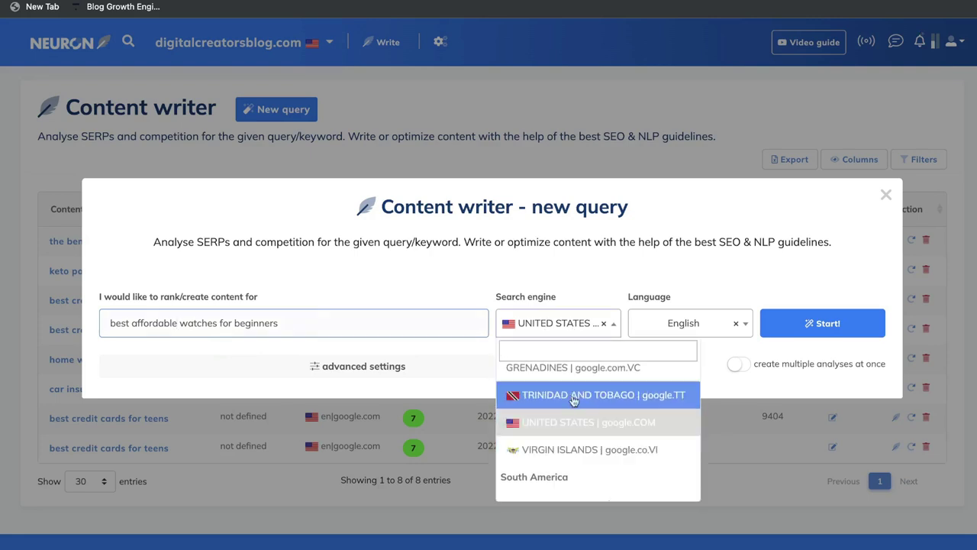
{"action": "left_click", "coordinate": [580, 422]}
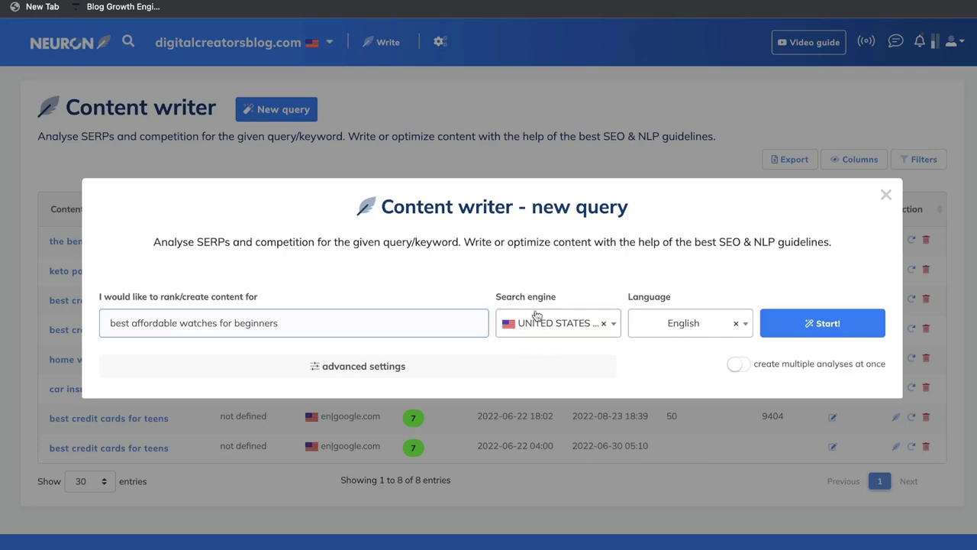
{"action": "left_click", "coordinate": [805, 326]}
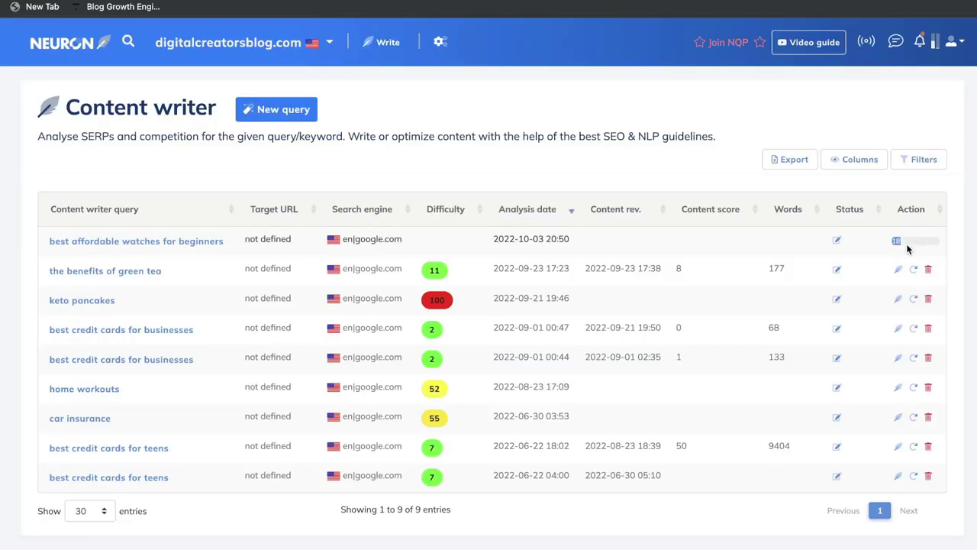
Open the 'best affordable watches for beginners' query and review its competitor list
{"action": "mouse_move", "coordinate": [908, 249]}
{"action": "left_click", "coordinate": [134, 243]}
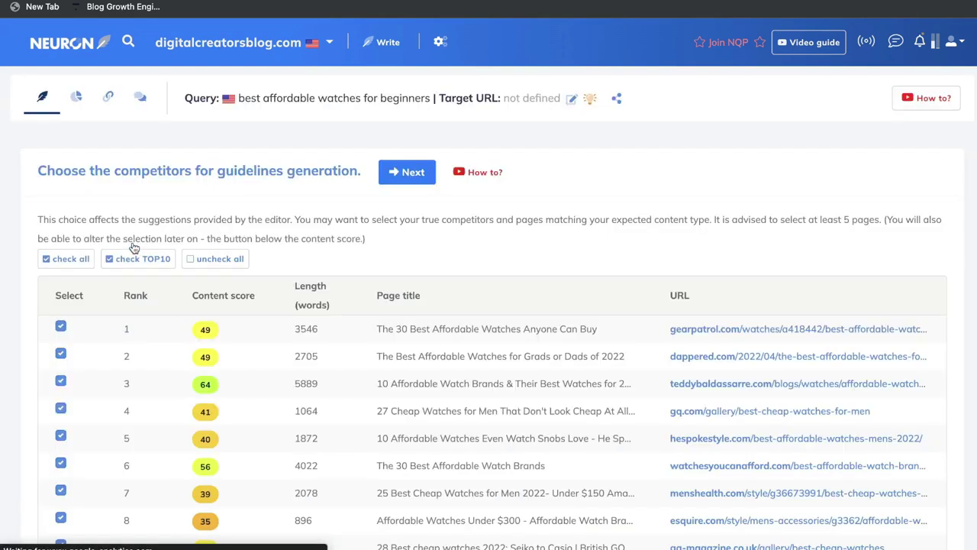
{"action": "scroll", "coordinate": [213, 214], "scroll_direction": "down", "scroll_amount": 1}
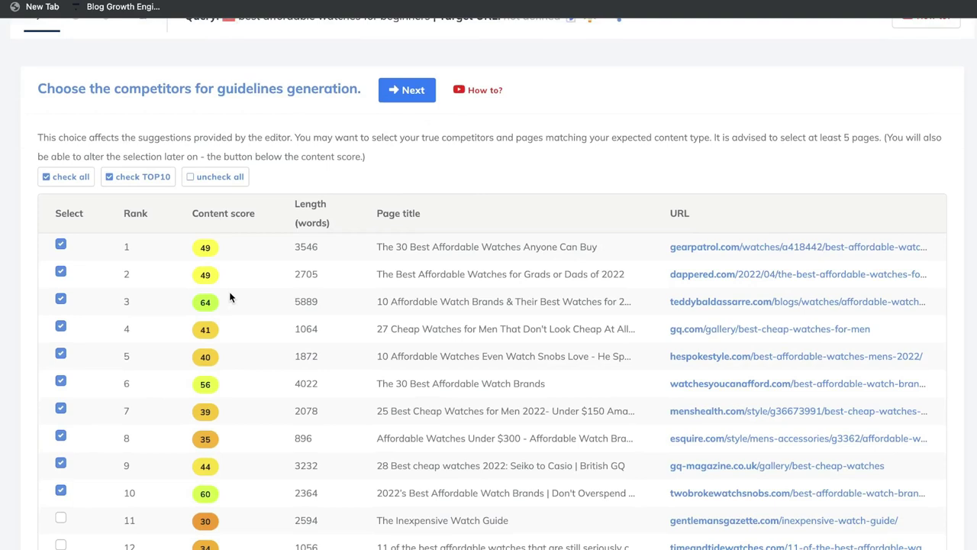
{"action": "scroll", "coordinate": [230, 297], "scroll_direction": "down", "scroll_amount": 1}
{"action": "scroll", "coordinate": [231, 297], "scroll_direction": "down", "scroll_amount": 1}
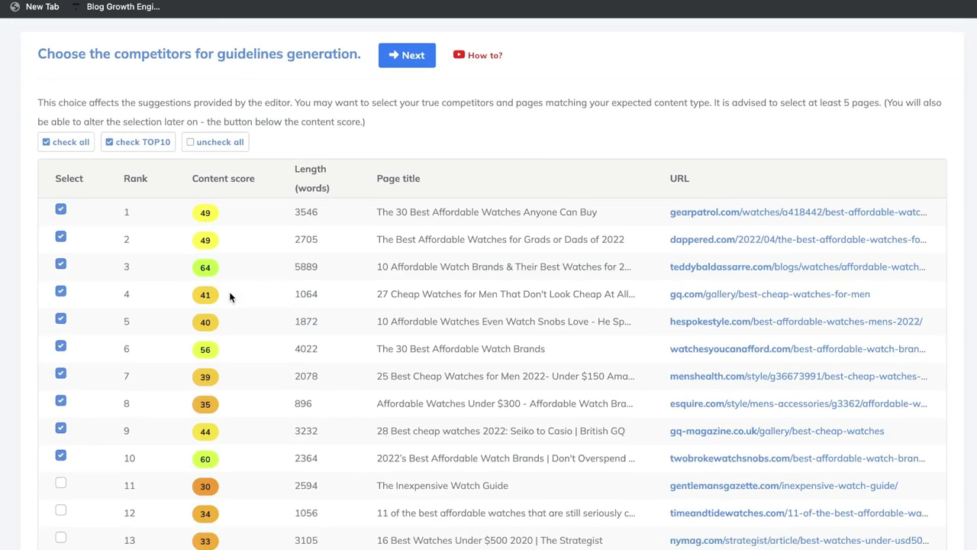
{"action": "scroll", "coordinate": [259, 313], "scroll_direction": "down", "scroll_amount": 1}
{"action": "scroll", "coordinate": [220, 343], "scroll_direction": "down", "scroll_amount": 1}
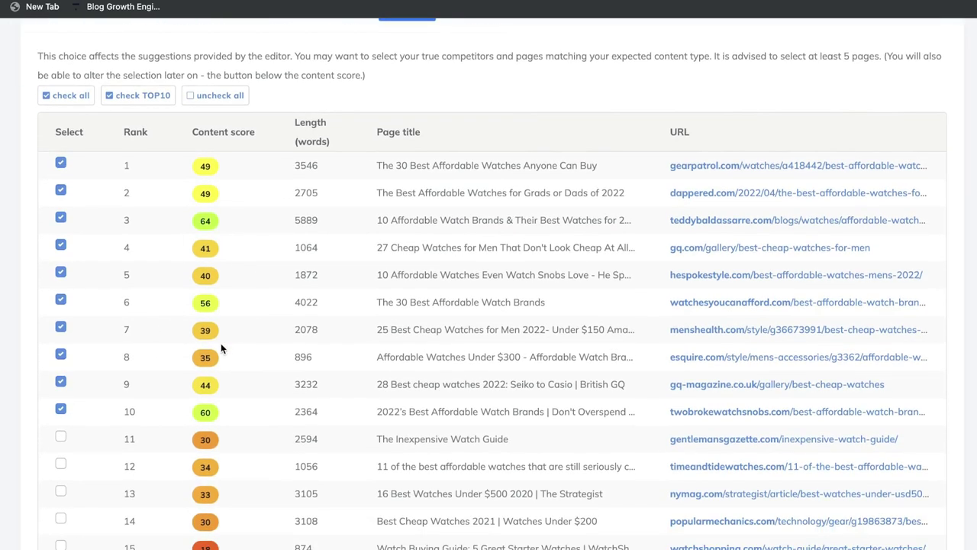
{"action": "scroll", "coordinate": [218, 336], "scroll_direction": "down", "scroll_amount": 1}
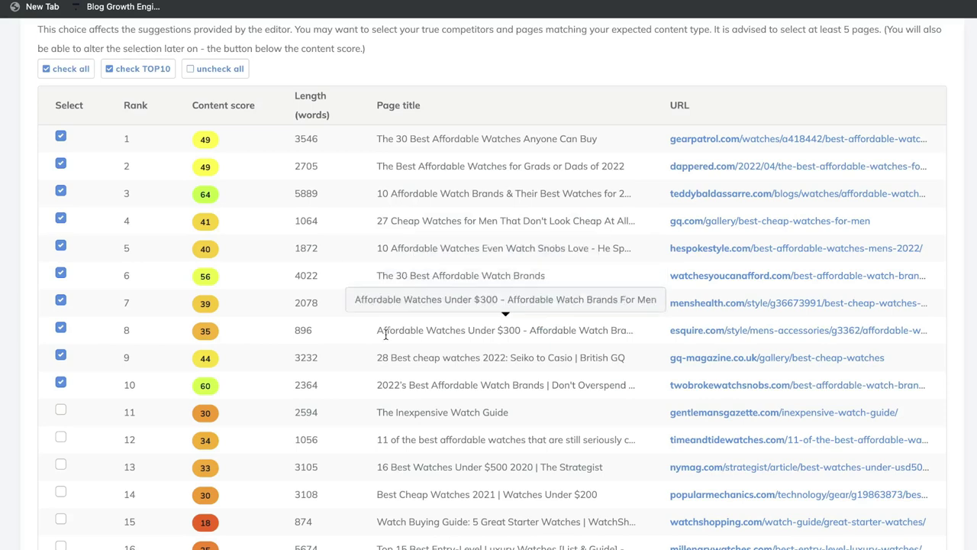
{"action": "scroll", "coordinate": [323, 318], "scroll_direction": "down", "scroll_amount": 1}
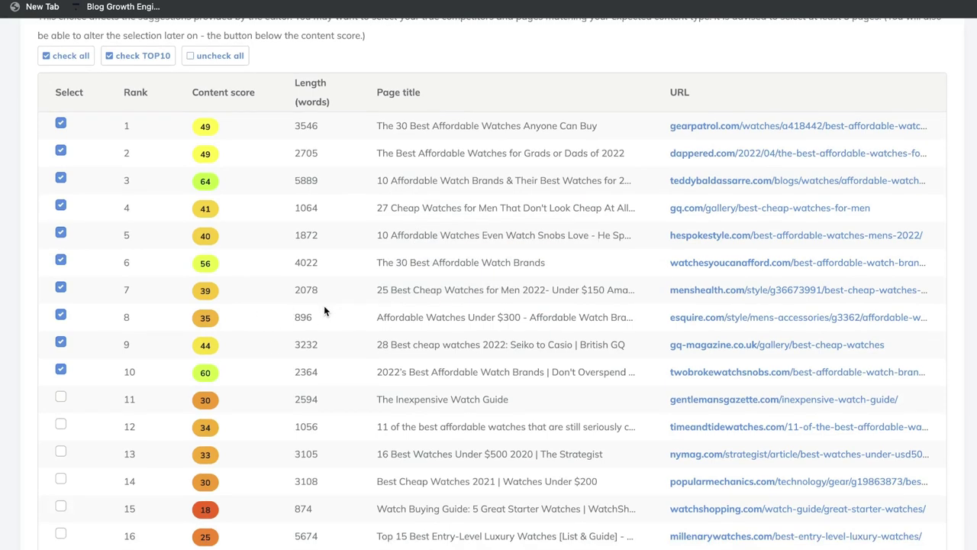
{"action": "scroll", "coordinate": [324, 311], "scroll_direction": "down", "scroll_amount": 1}
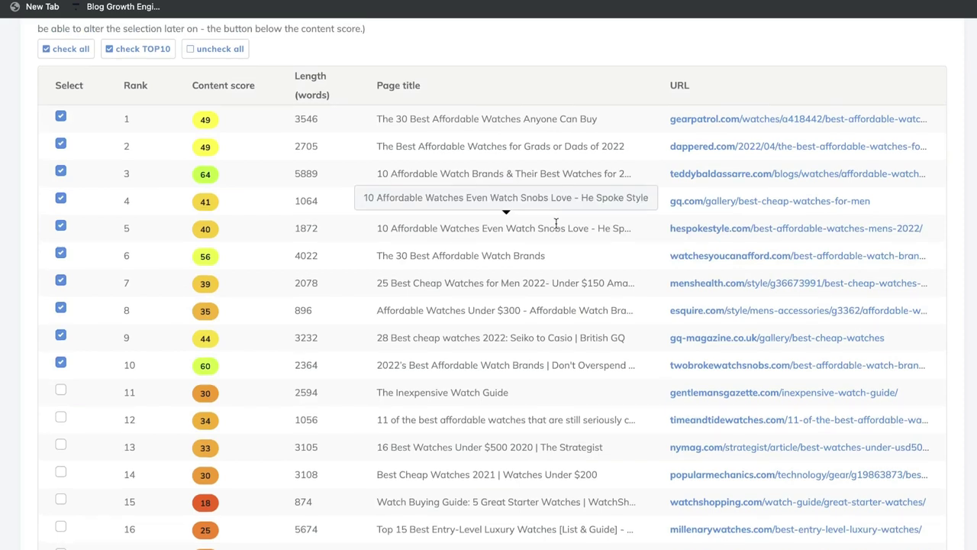
Exclude the rank-4 GQ page, include the rank-15 watch buying guide, and continue
{"action": "left_click", "coordinate": [61, 199]}
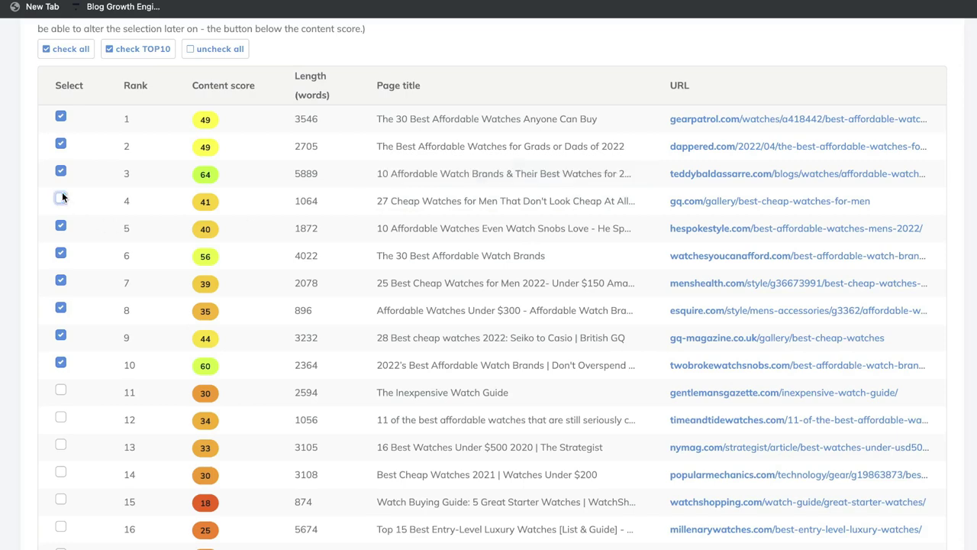
{"action": "scroll", "coordinate": [251, 297], "scroll_direction": "down", "scroll_amount": 3}
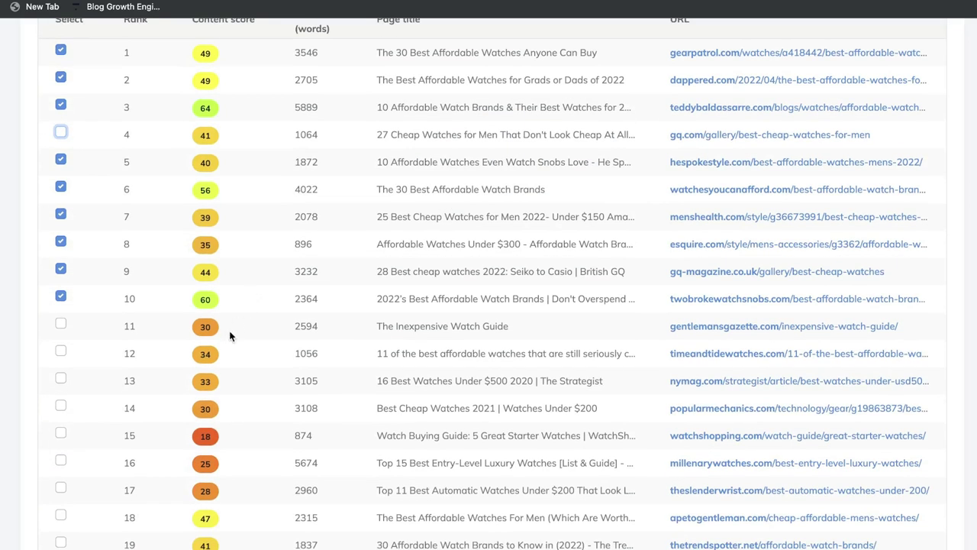
{"action": "scroll", "coordinate": [228, 332], "scroll_direction": "down", "scroll_amount": 1}
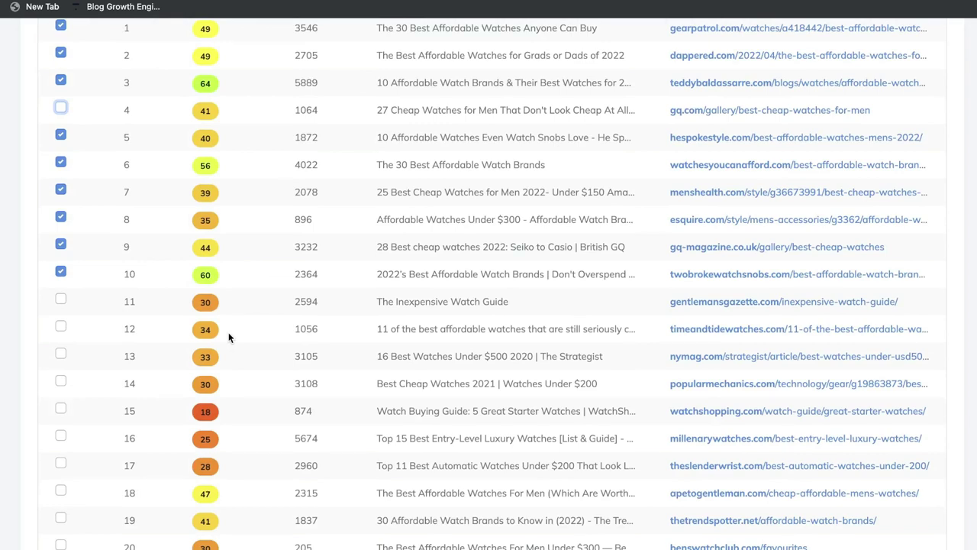
{"action": "left_click", "coordinate": [60, 411]}
{"action": "scroll", "coordinate": [310, 286], "scroll_direction": "up", "scroll_amount": 3}
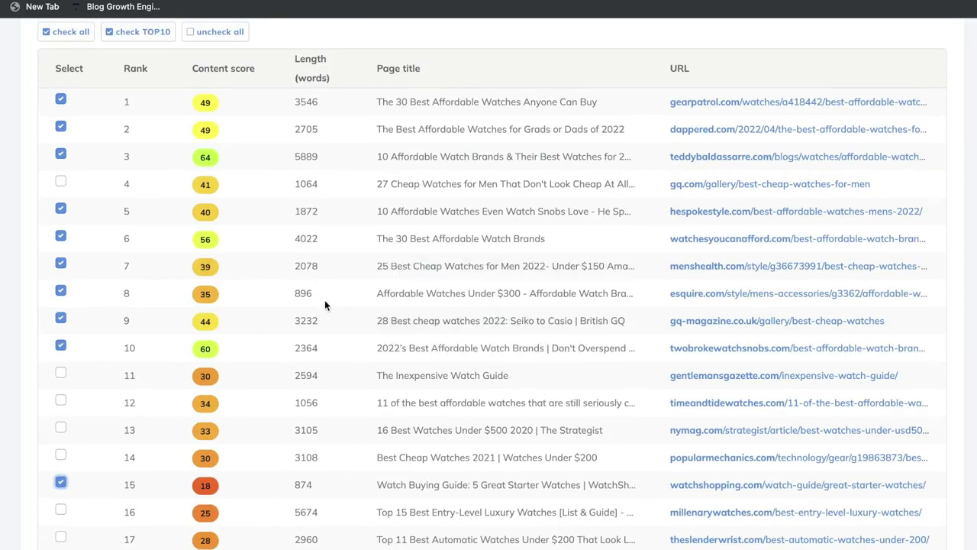
{"action": "scroll", "coordinate": [325, 299], "scroll_direction": "up", "scroll_amount": 8}
{"action": "left_click", "coordinate": [405, 173]}
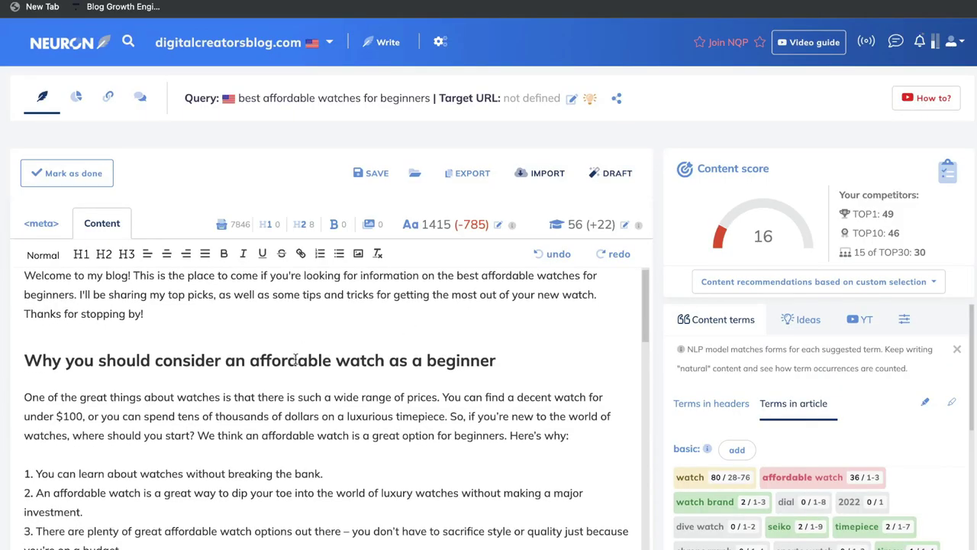
Review the imported article and highlight the -785 word-count shortfall
{"action": "scroll", "coordinate": [295, 360], "scroll_direction": "down", "scroll_amount": 4}
{"action": "scroll", "coordinate": [343, 373], "scroll_direction": "down", "scroll_amount": 7}
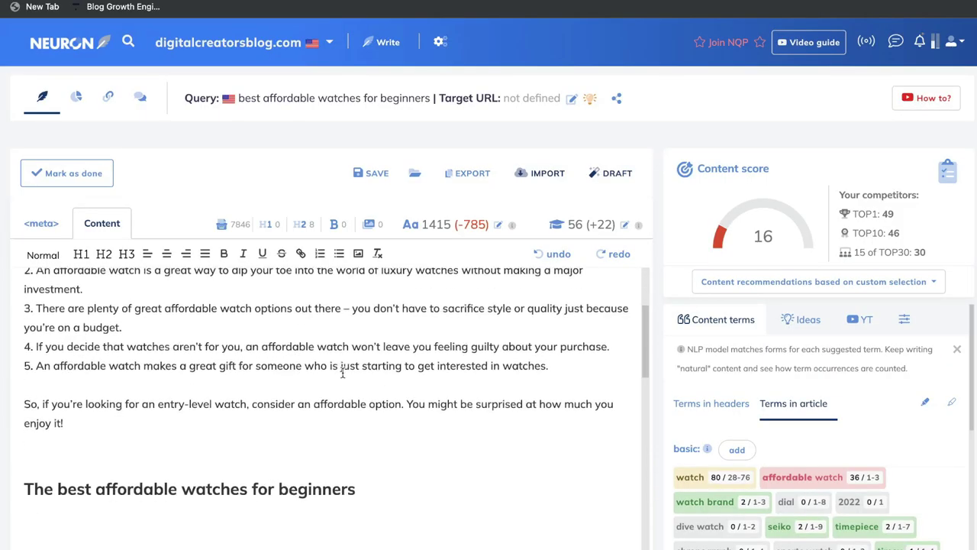
{"action": "scroll", "coordinate": [343, 372], "scroll_direction": "down", "scroll_amount": 1}
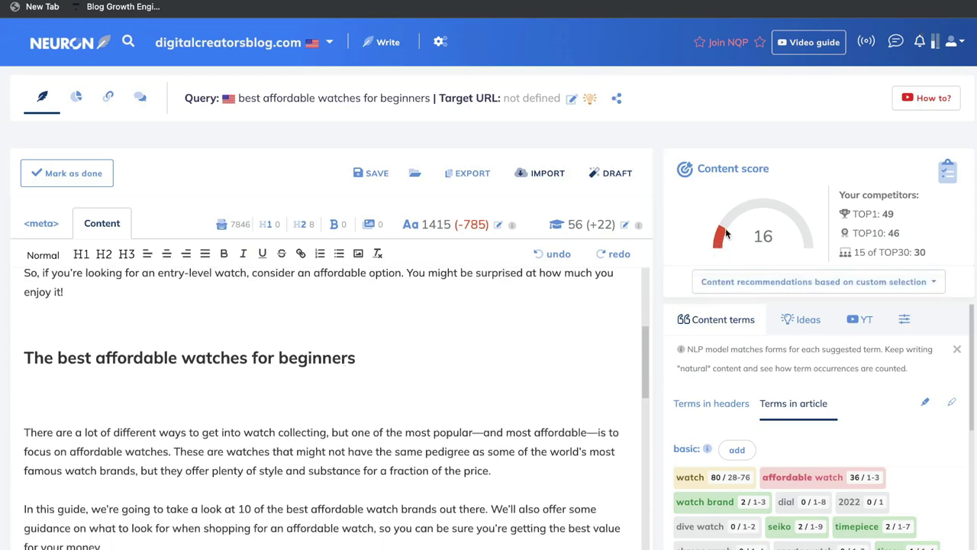
{"action": "scroll", "coordinate": [399, 286], "scroll_direction": "up", "scroll_amount": 3}
{"action": "scroll", "coordinate": [398, 286], "scroll_direction": "up", "scroll_amount": 7}
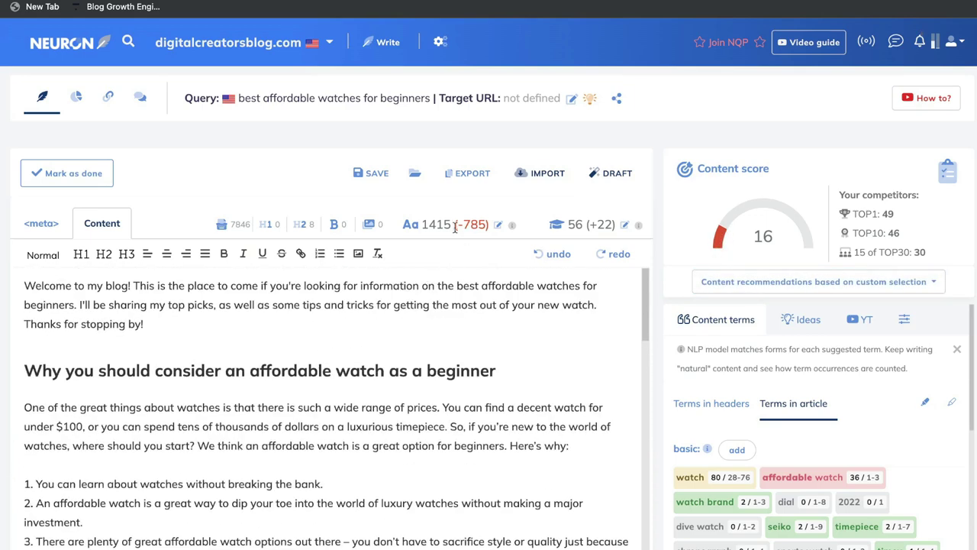
{"action": "left_click_drag", "start_coordinate": [459, 225], "coordinate": [486, 225]}
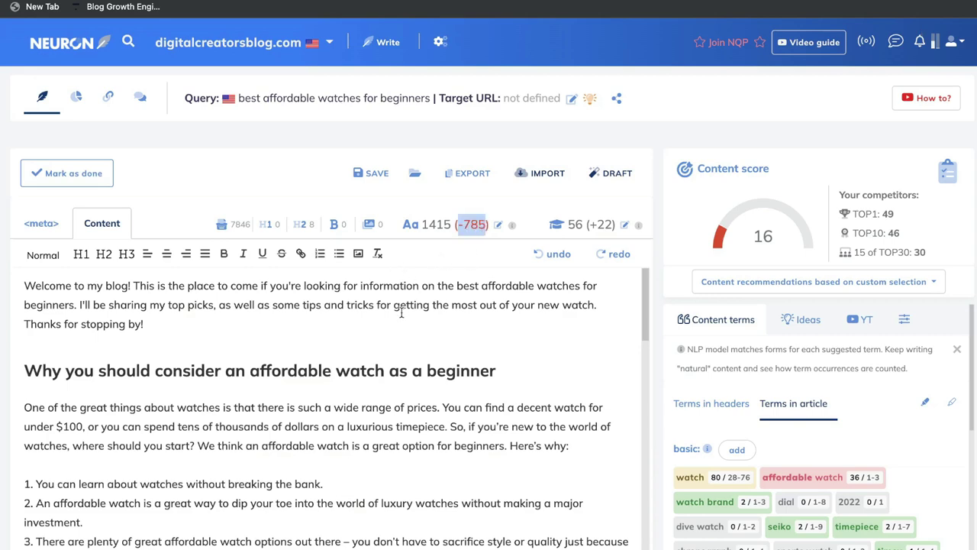
{"action": "scroll", "coordinate": [401, 311], "scroll_direction": "down", "scroll_amount": 1}
{"action": "scroll", "coordinate": [402, 311], "scroll_direction": "up", "scroll_amount": 1}
{"action": "scroll", "coordinate": [399, 328], "scroll_direction": "down", "scroll_amount": 8}
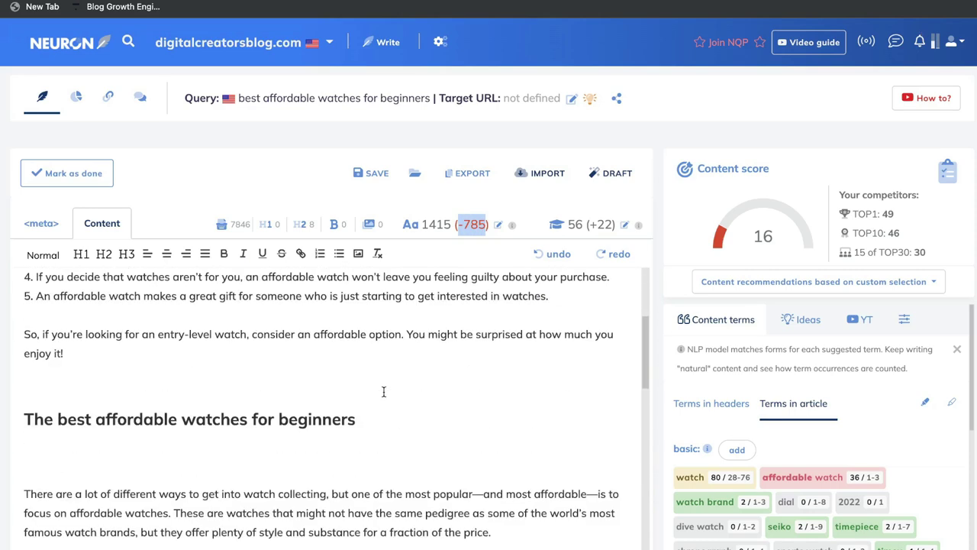
Delete the empty lines under the 'beginners' and 'How to choose the right affordable watch' headings
{"action": "left_click", "coordinate": [103, 458]}
{"action": "key", "text": "BackSpace"}
{"action": "scroll", "coordinate": [244, 358], "scroll_direction": "down", "scroll_amount": 6}
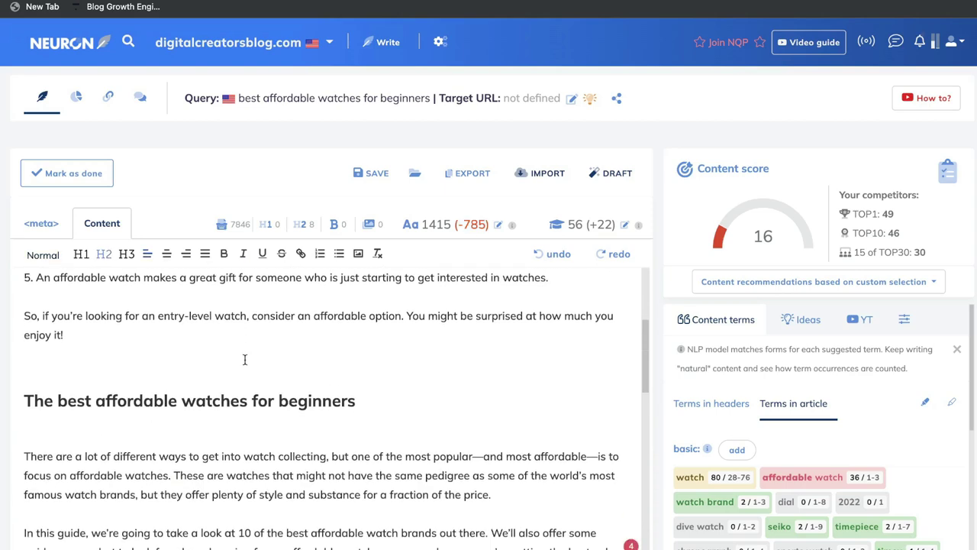
{"action": "left_click", "coordinate": [23, 453]}
{"action": "key", "text": "BackSpace"}
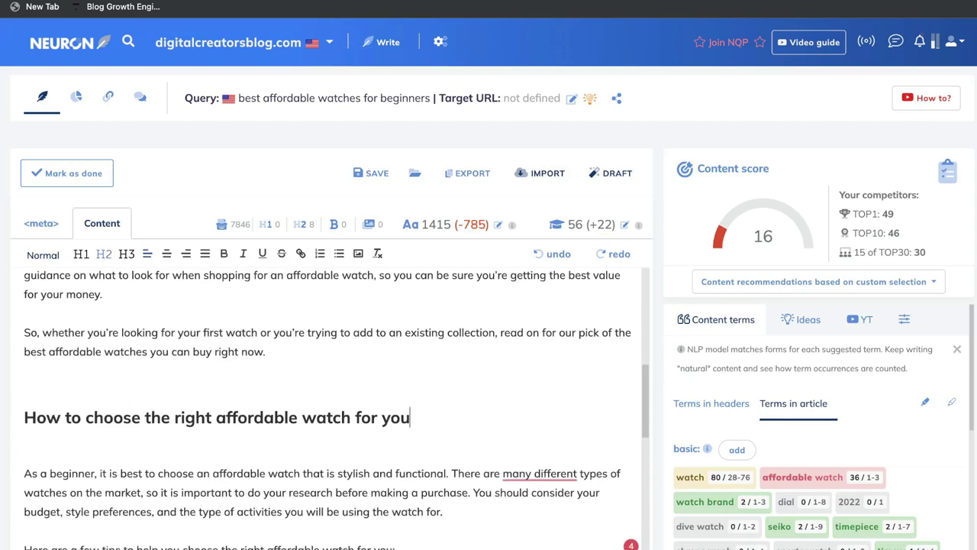
{"action": "scroll", "coordinate": [473, 392], "scroll_direction": "down", "scroll_amount": 2}
{"action": "scroll", "coordinate": [747, 433], "scroll_direction": "down", "scroll_amount": 1}
{"action": "scroll", "coordinate": [746, 433], "scroll_direction": "down", "scroll_amount": 1}
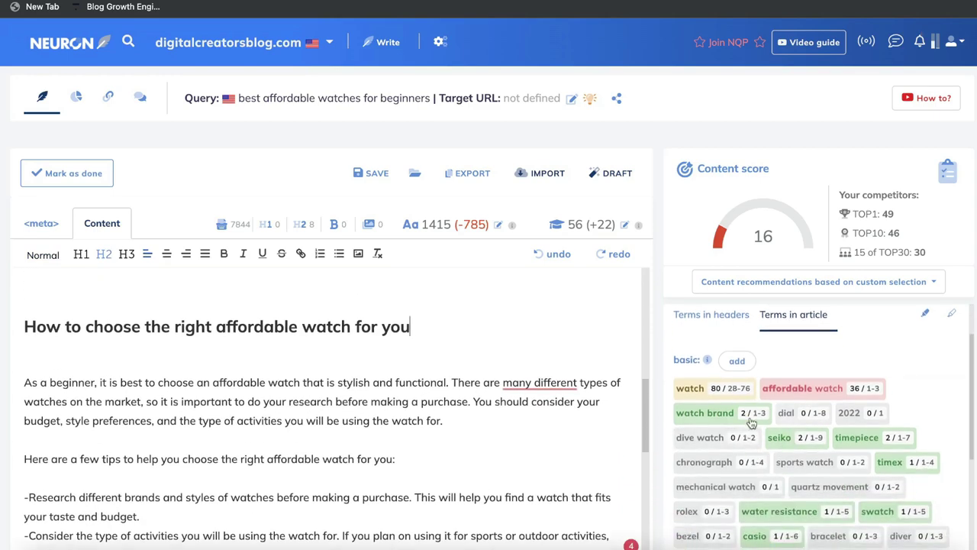
{"action": "scroll", "coordinate": [785, 428], "scroll_direction": "down", "scroll_amount": 1}
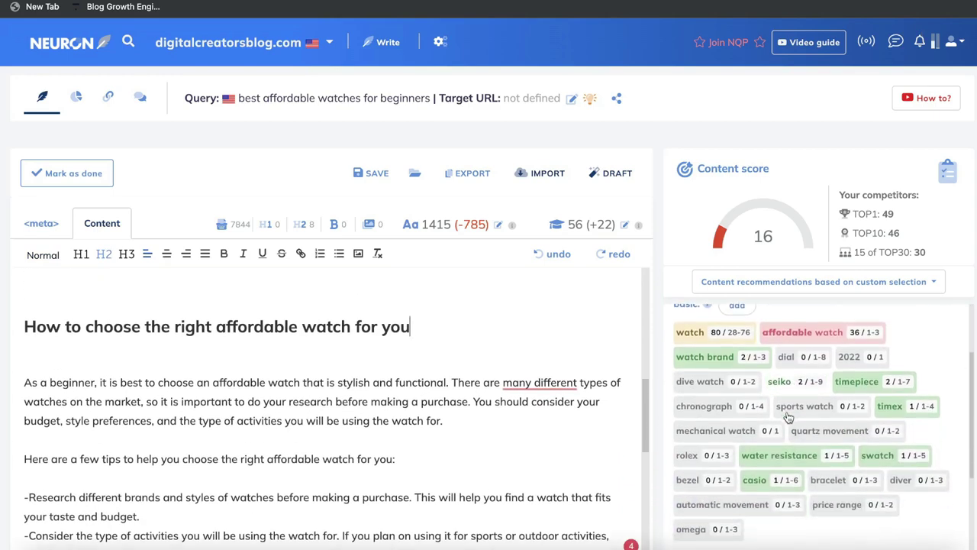
{"action": "scroll", "coordinate": [109, 321], "scroll_direction": "up", "scroll_amount": 2}
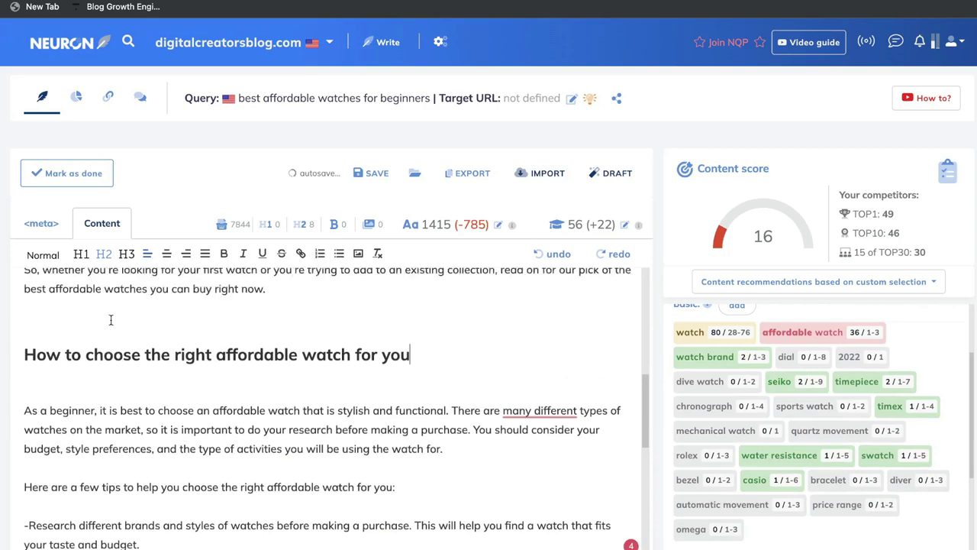
{"action": "scroll", "coordinate": [187, 389], "scroll_direction": "down", "scroll_amount": 5}
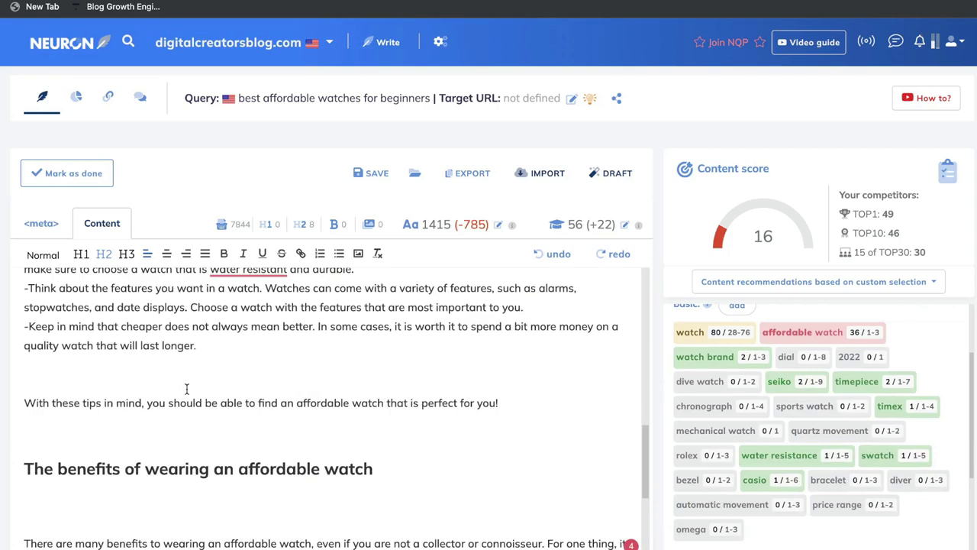
{"action": "scroll", "coordinate": [199, 397], "scroll_direction": "down", "scroll_amount": 10}
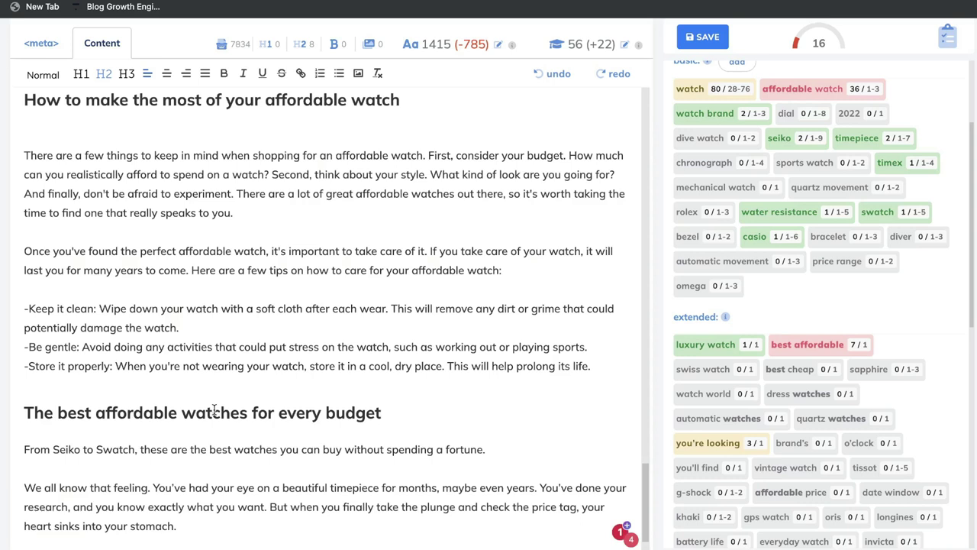
Run [AI] Start paragraph on 'The best affordable watches for every budget' and review the result
{"action": "triple_click", "coordinate": [214, 411]}
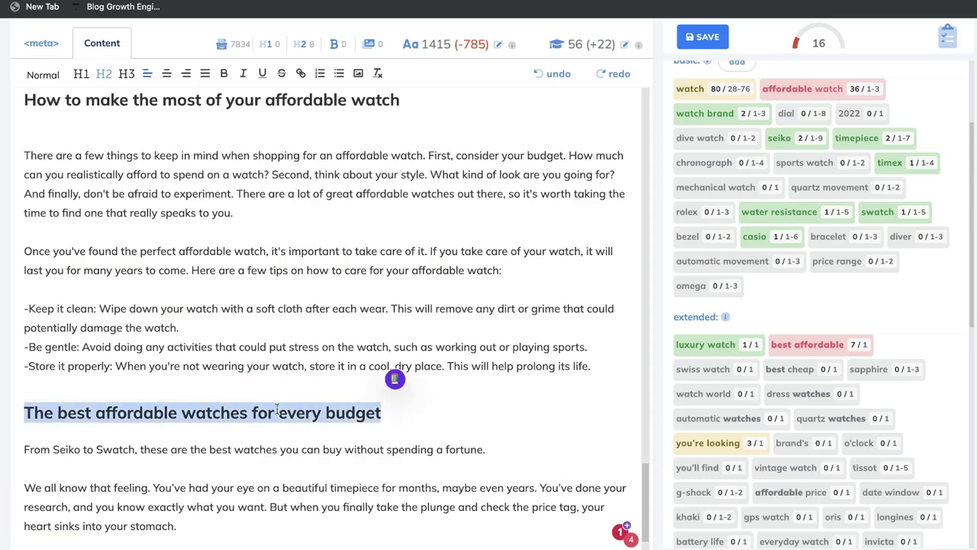
{"action": "left_click", "coordinate": [399, 407]}
{"action": "left_click_drag", "start_coordinate": [399, 408], "coordinate": [23, 413]}
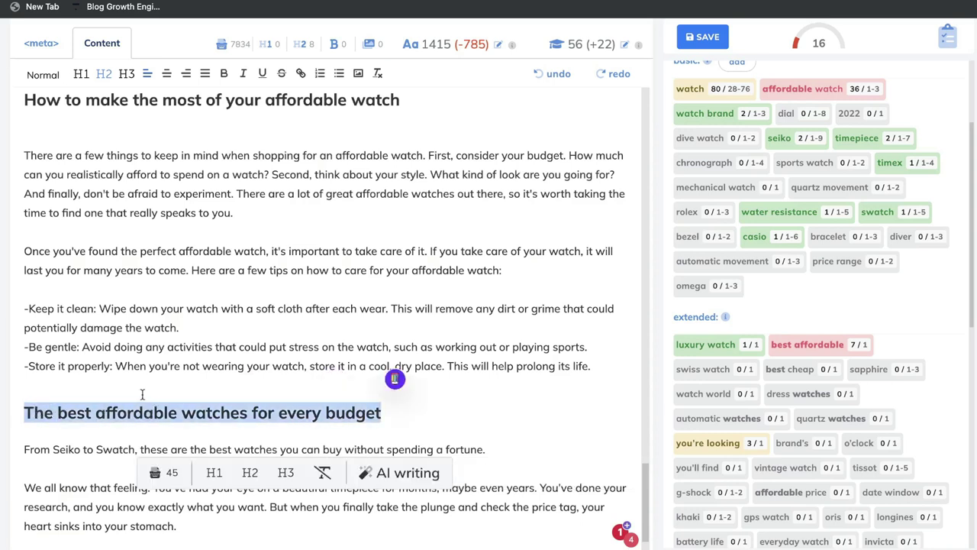
{"action": "left_click", "coordinate": [391, 473]}
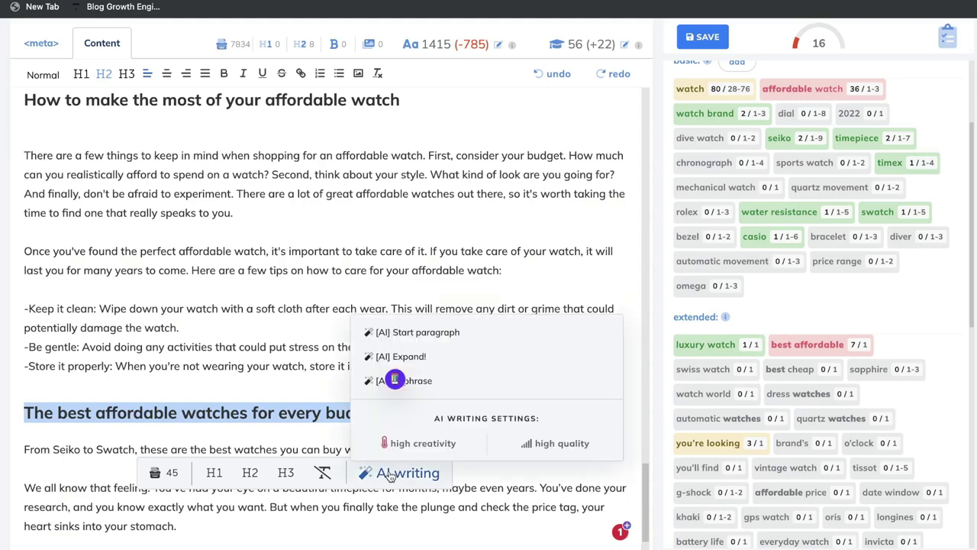
{"action": "left_click", "coordinate": [418, 333]}
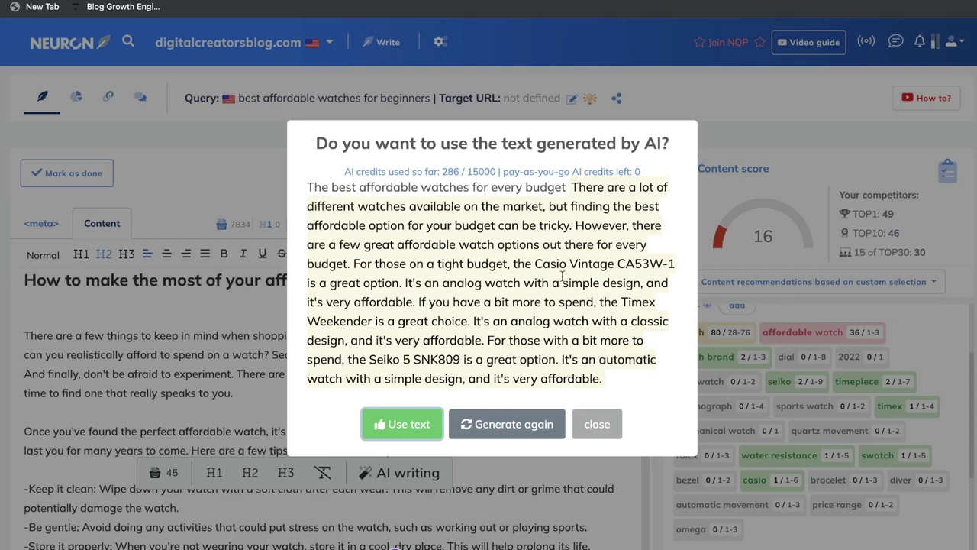
{"action": "left_click_drag", "start_coordinate": [543, 264], "coordinate": [642, 265]}
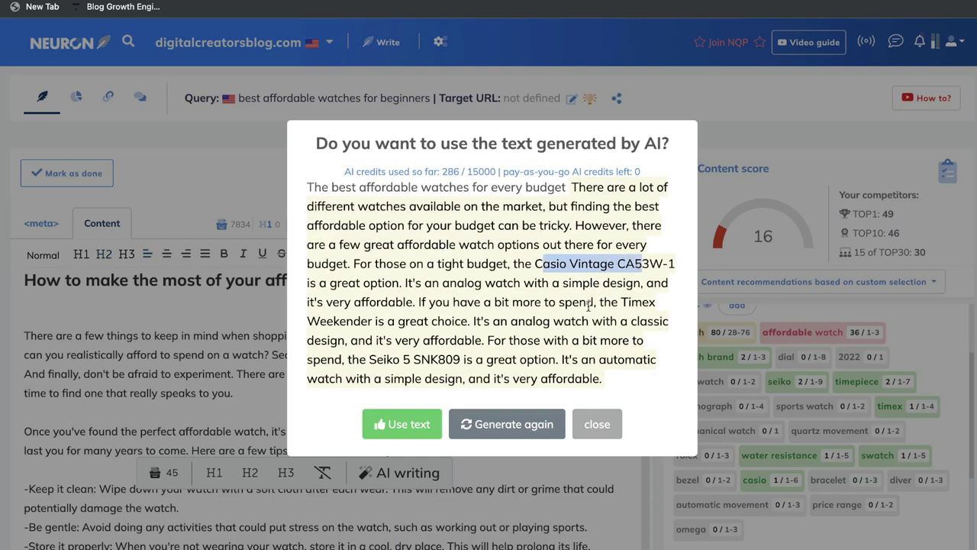
{"action": "scroll", "coordinate": [588, 305], "scroll_direction": "down", "scroll_amount": 1}
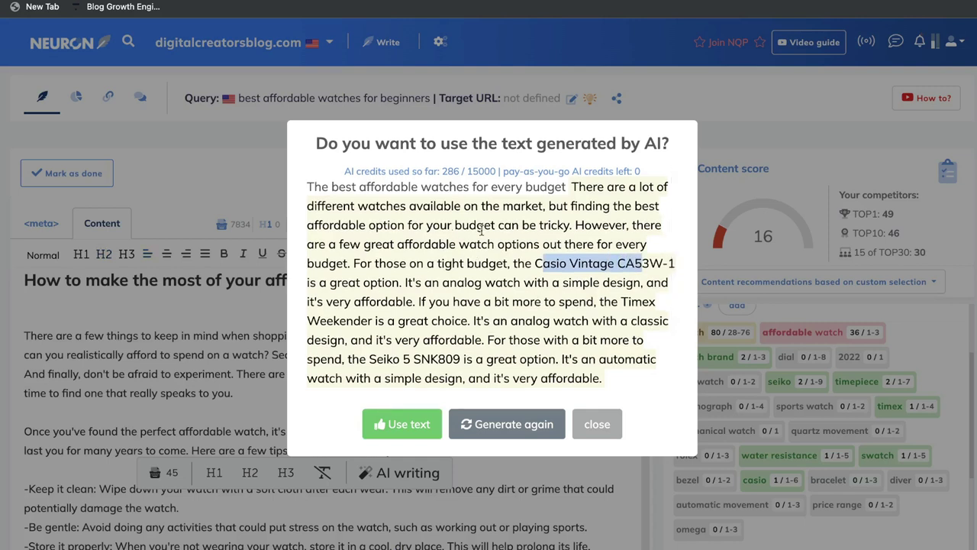
Insert the AI paragraph, then AI-expand the 'rom Seiko to Swatch' line and insert it
{"action": "left_click", "coordinate": [399, 422]}
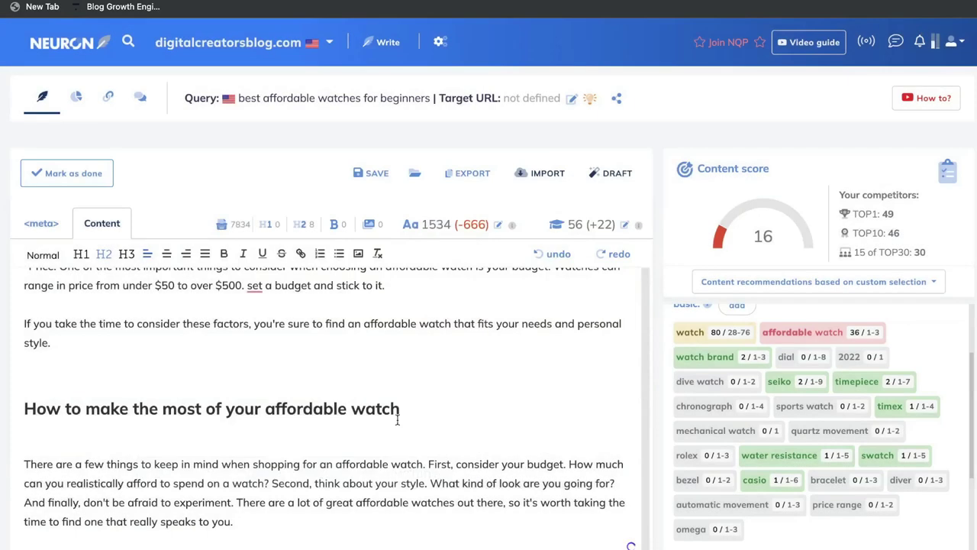
{"action": "scroll", "coordinate": [397, 419], "scroll_direction": "down", "scroll_amount": 5}
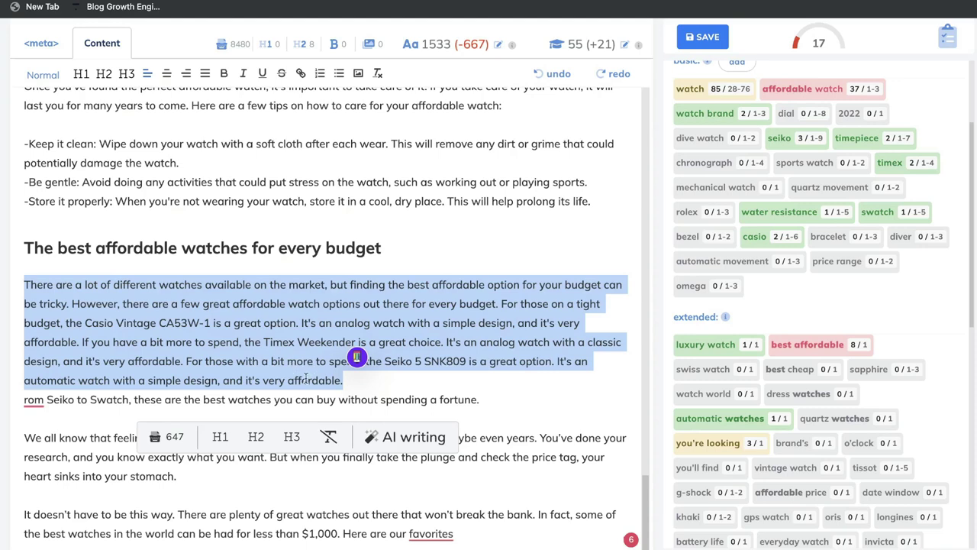
{"action": "triple_click", "coordinate": [252, 399]}
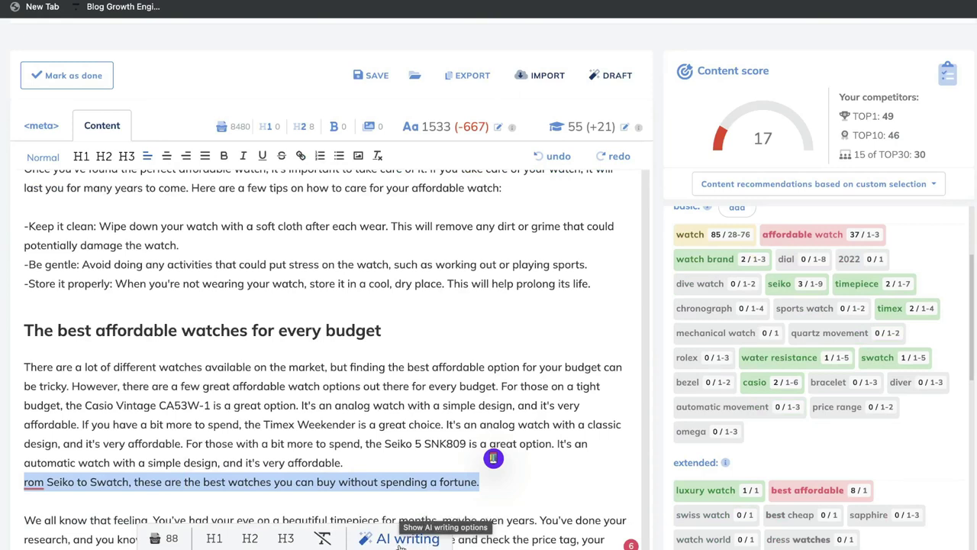
{"action": "left_click", "coordinate": [400, 545]}
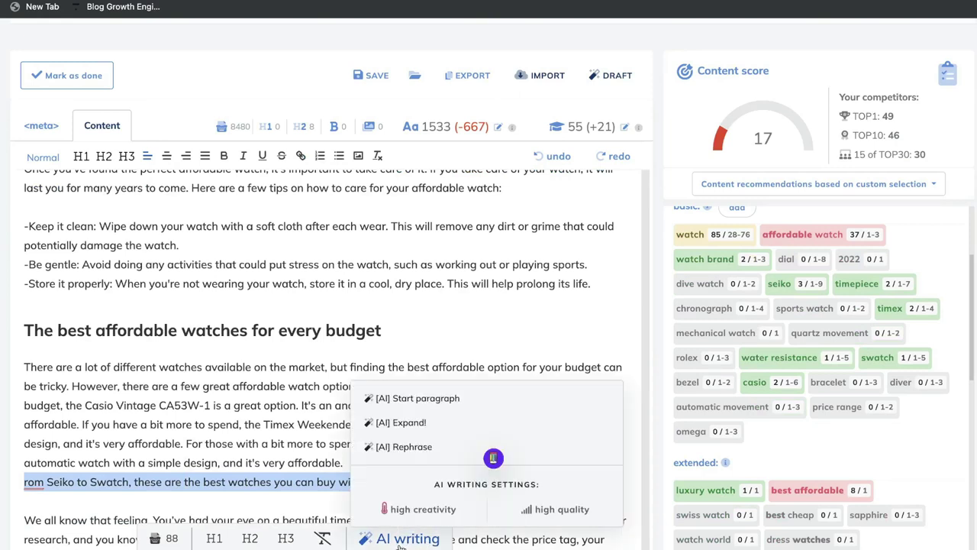
{"action": "left_click", "coordinate": [417, 425]}
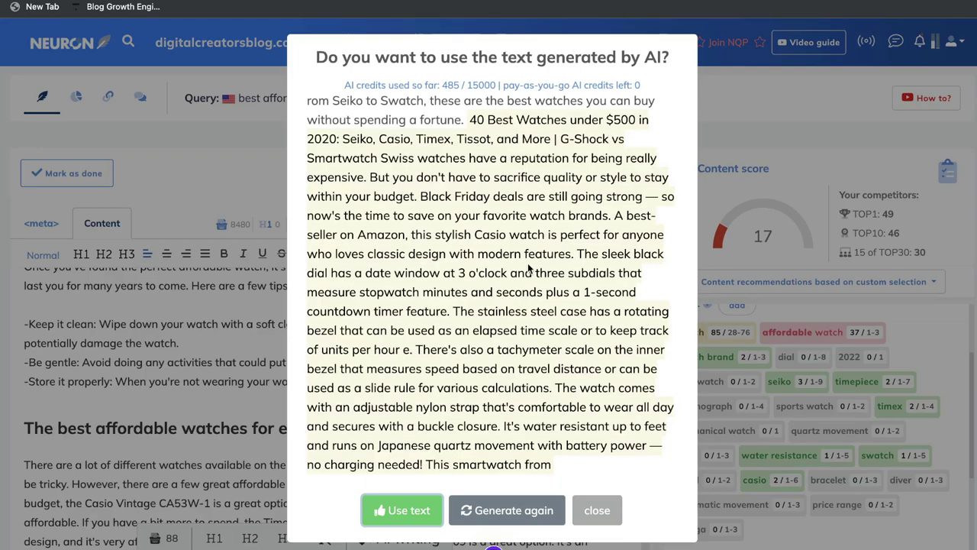
{"action": "left_click", "coordinate": [399, 506]}
AI-expand the 'How to make the most of your affordable watch' heading
{"action": "scroll", "coordinate": [411, 393], "scroll_direction": "down", "scroll_amount": 3}
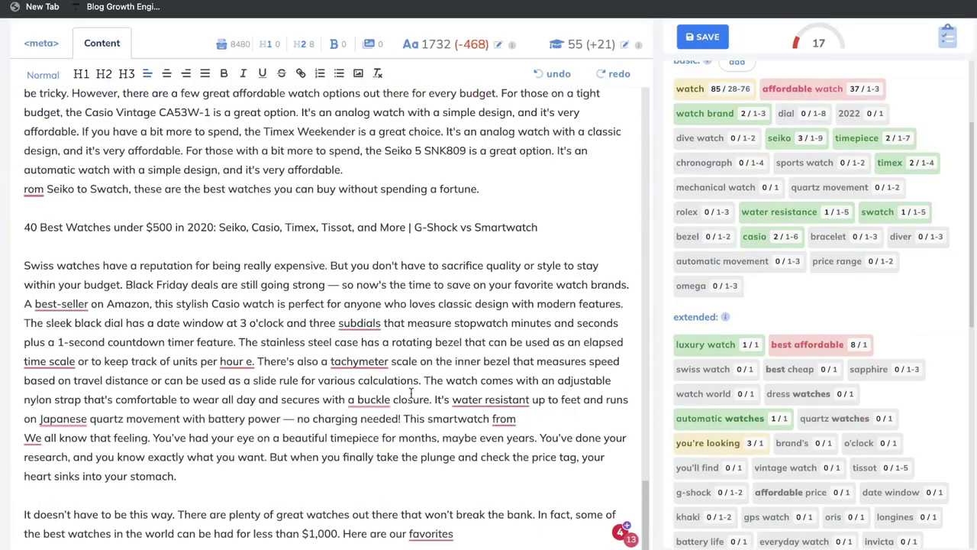
{"action": "scroll", "coordinate": [411, 393], "scroll_direction": "up", "scroll_amount": 7}
{"action": "scroll", "coordinate": [411, 393], "scroll_direction": "up", "scroll_amount": 10}
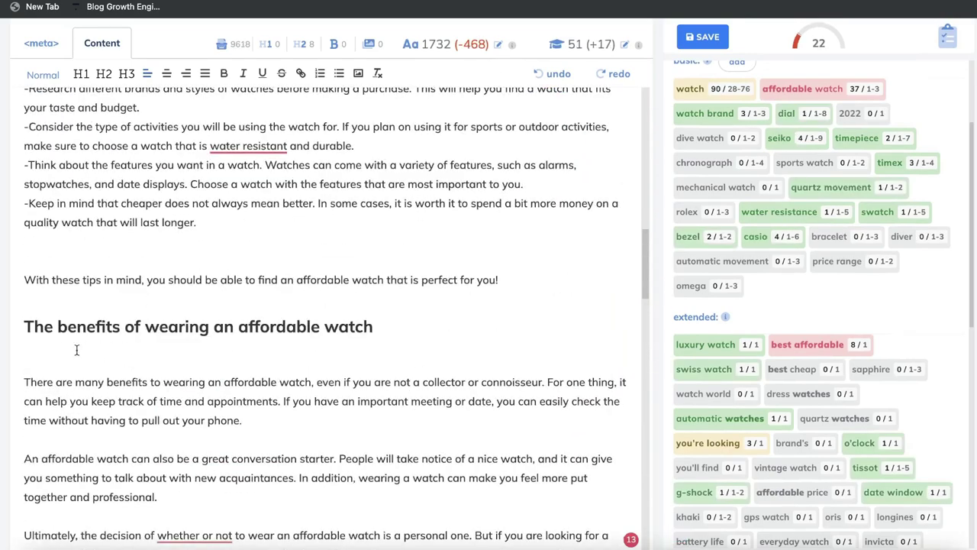
{"action": "scroll", "coordinate": [76, 350], "scroll_direction": "down", "scroll_amount": 10}
{"action": "triple_click", "coordinate": [212, 415]}
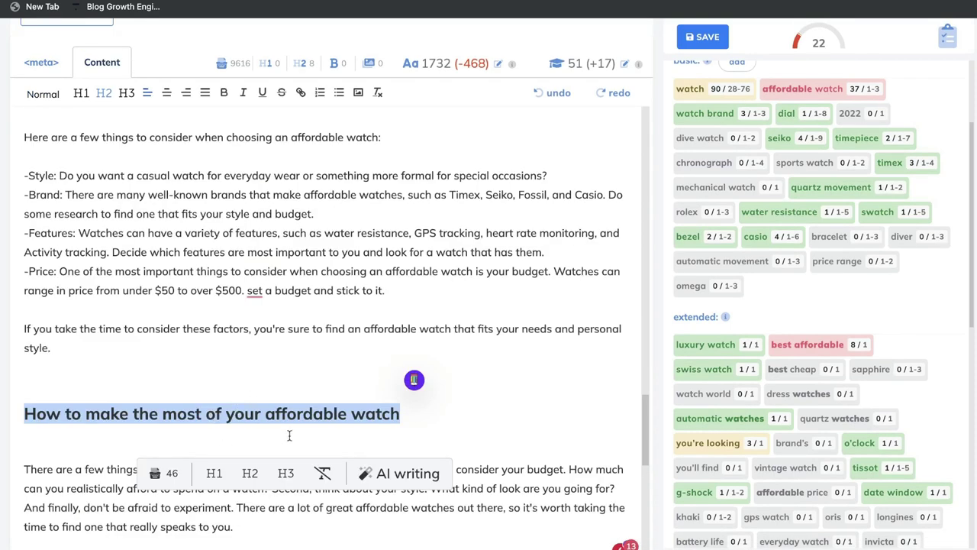
{"action": "left_click", "coordinate": [372, 473]}
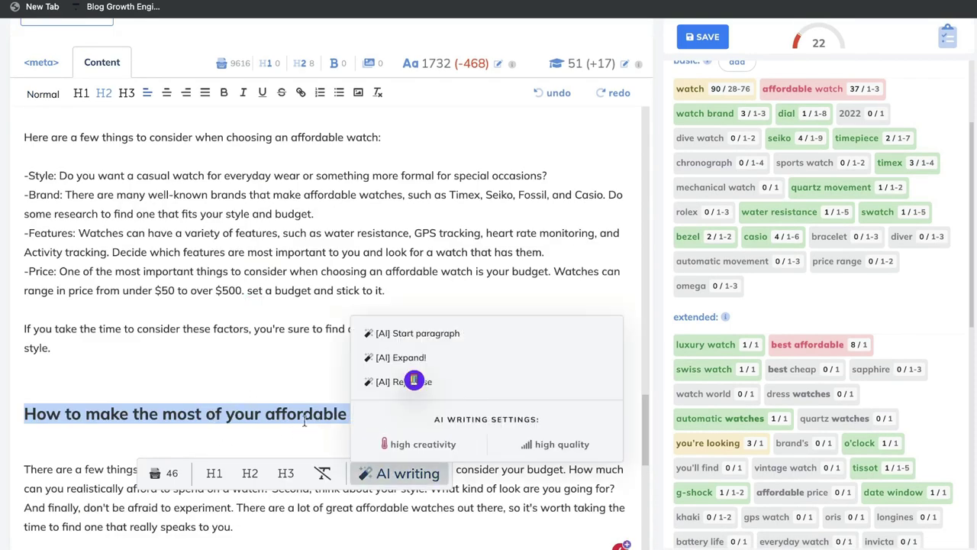
{"action": "left_click", "coordinate": [397, 360]}
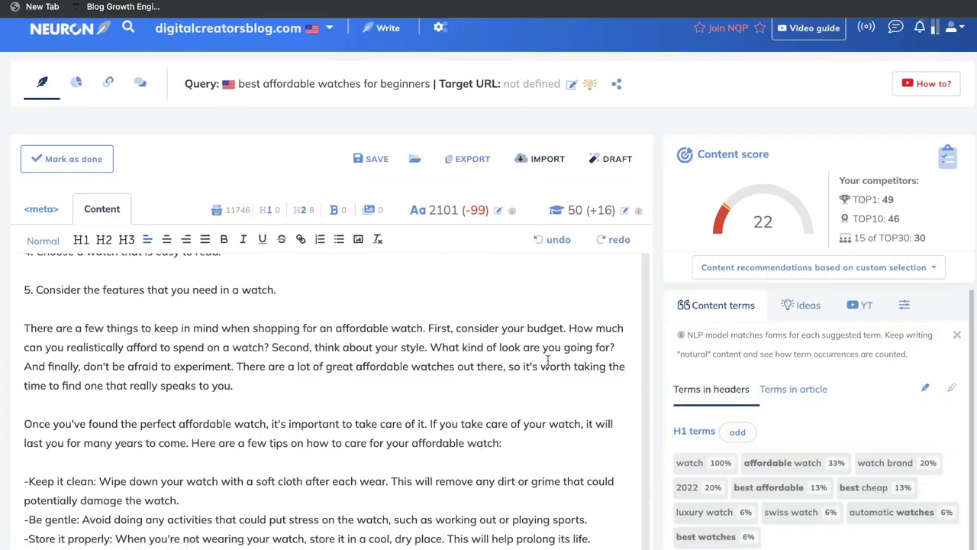
Browse the Ideas panel's competitors' H1 and H2 headings and Questions to answer
{"action": "left_click", "coordinate": [805, 306]}
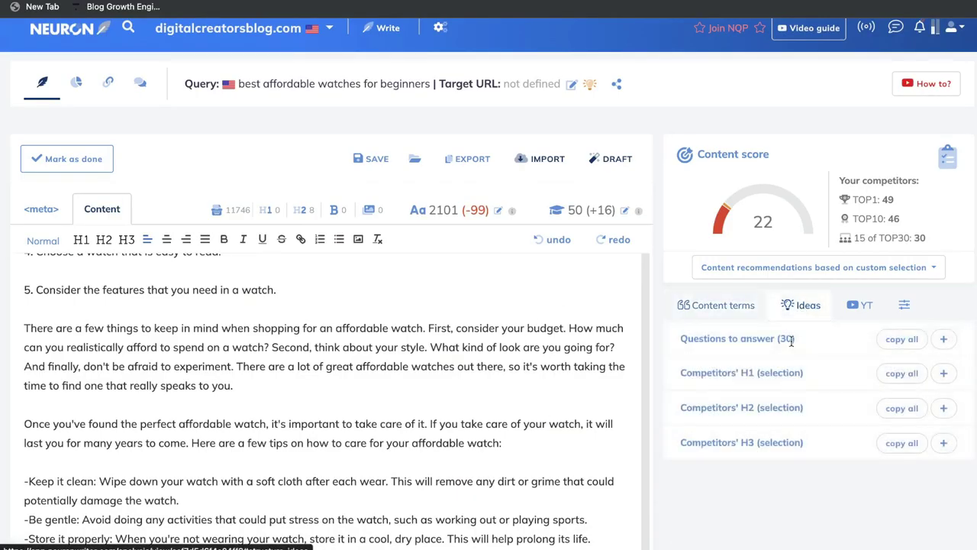
{"action": "left_click", "coordinate": [938, 351]}
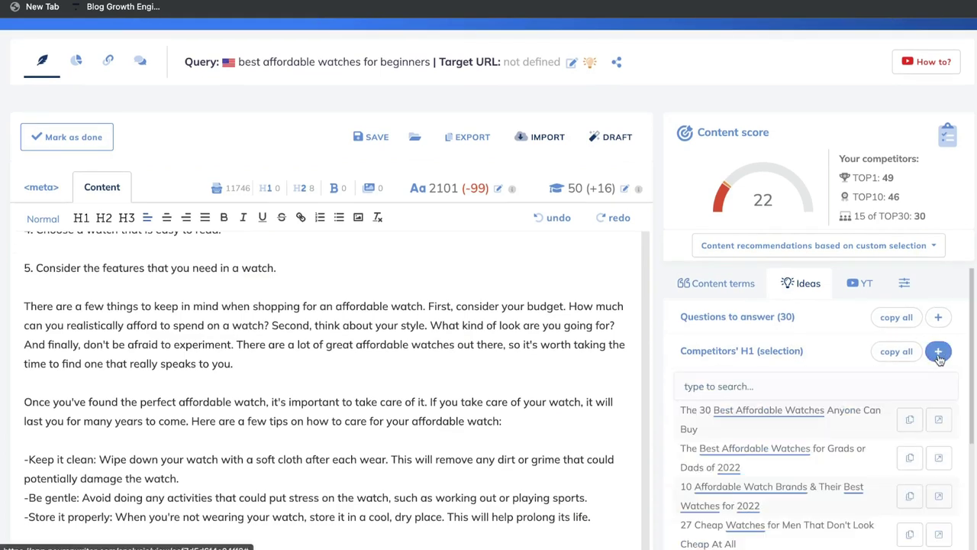
{"action": "scroll", "coordinate": [733, 397], "scroll_direction": "down", "scroll_amount": 2}
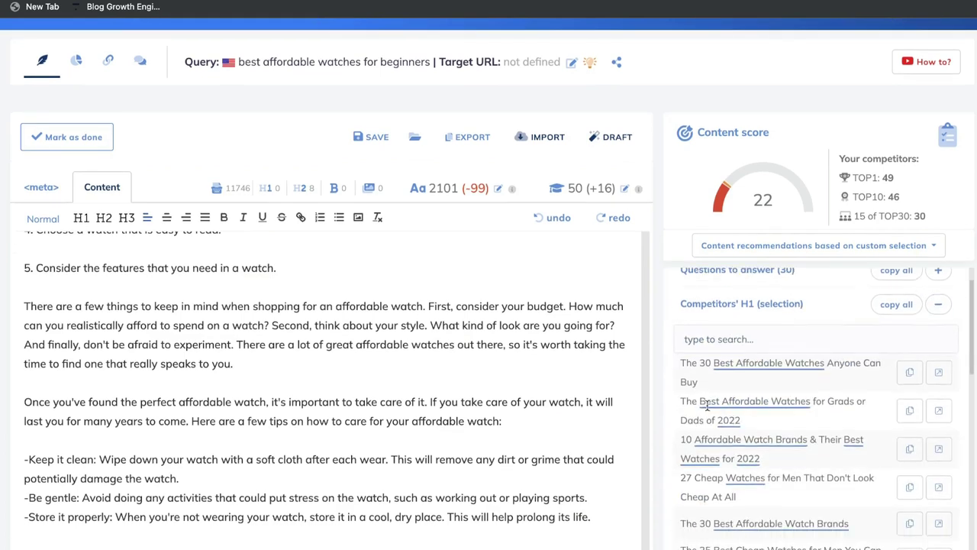
{"action": "left_click", "coordinate": [938, 304]}
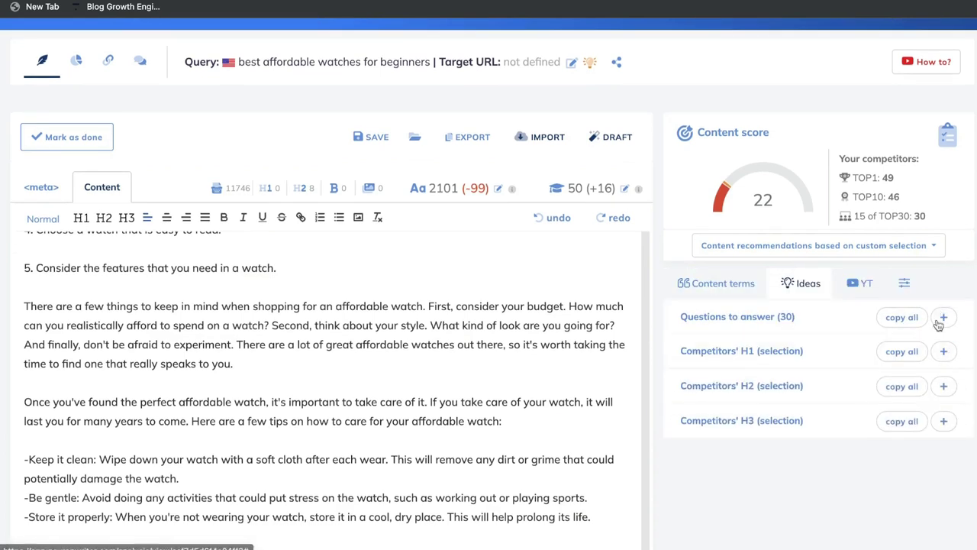
{"action": "left_click", "coordinate": [945, 387]}
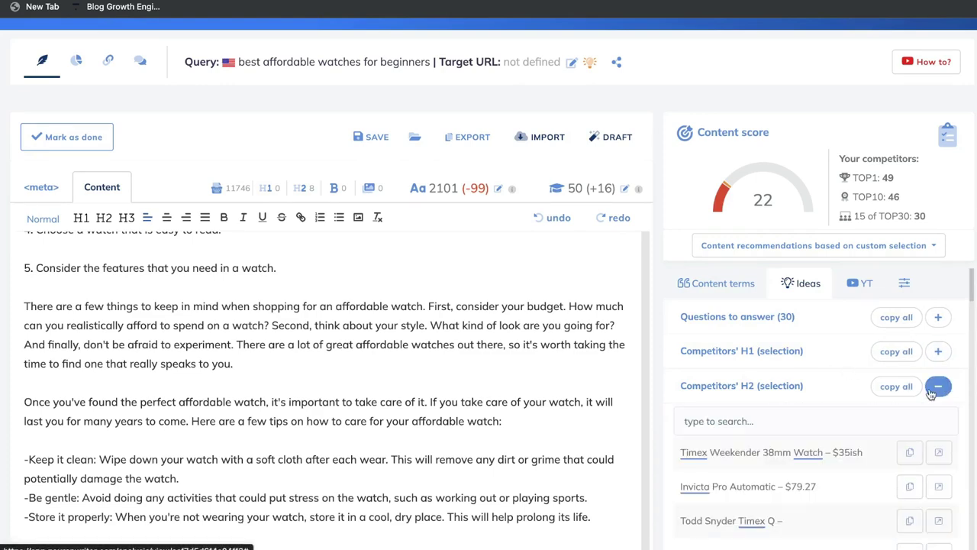
{"action": "scroll", "coordinate": [777, 452], "scroll_direction": "down", "scroll_amount": 6}
{"action": "scroll", "coordinate": [775, 446], "scroll_direction": "down", "scroll_amount": 2}
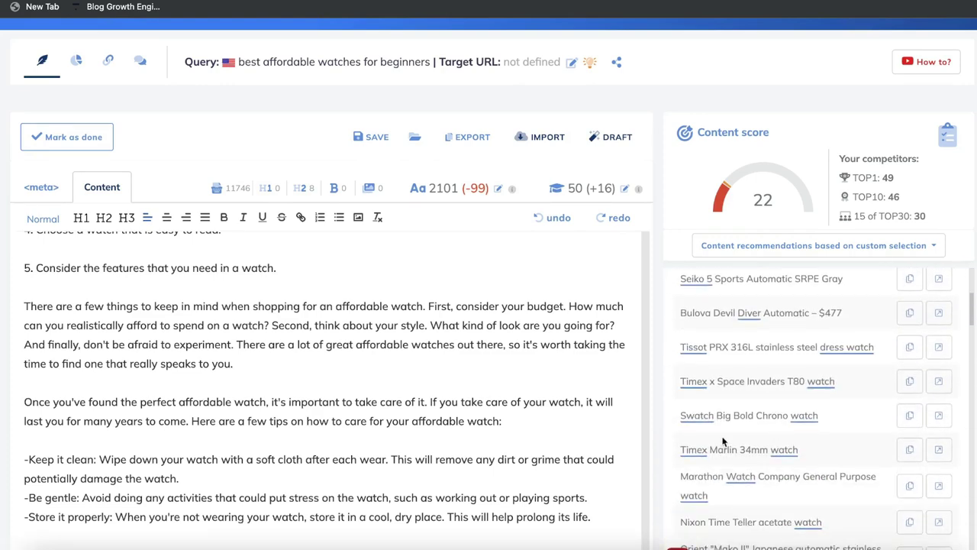
{"action": "scroll", "coordinate": [517, 437], "scroll_direction": "down", "scroll_amount": 4}
{"action": "scroll", "coordinate": [516, 438], "scroll_direction": "down", "scroll_amount": 6}
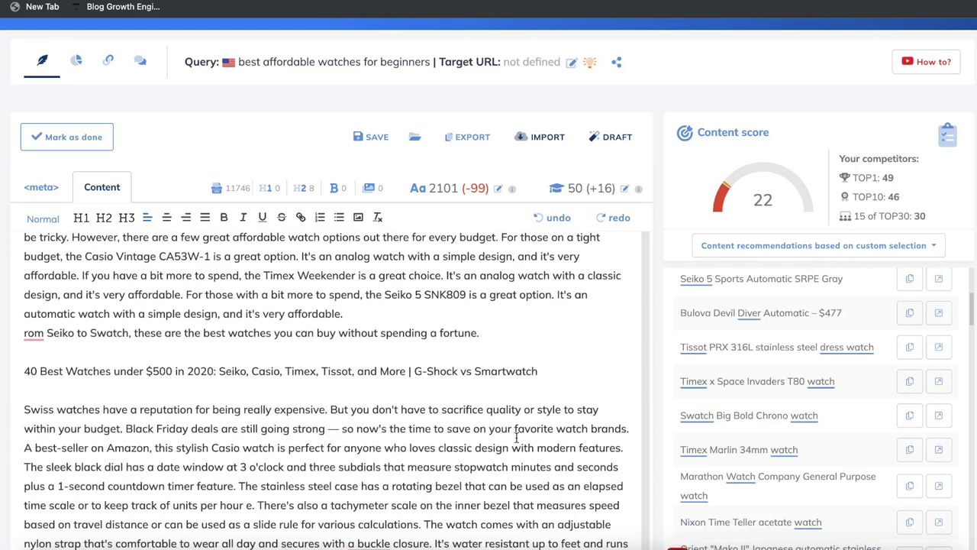
{"action": "scroll", "coordinate": [518, 537], "scroll_direction": "down", "scroll_amount": 1}
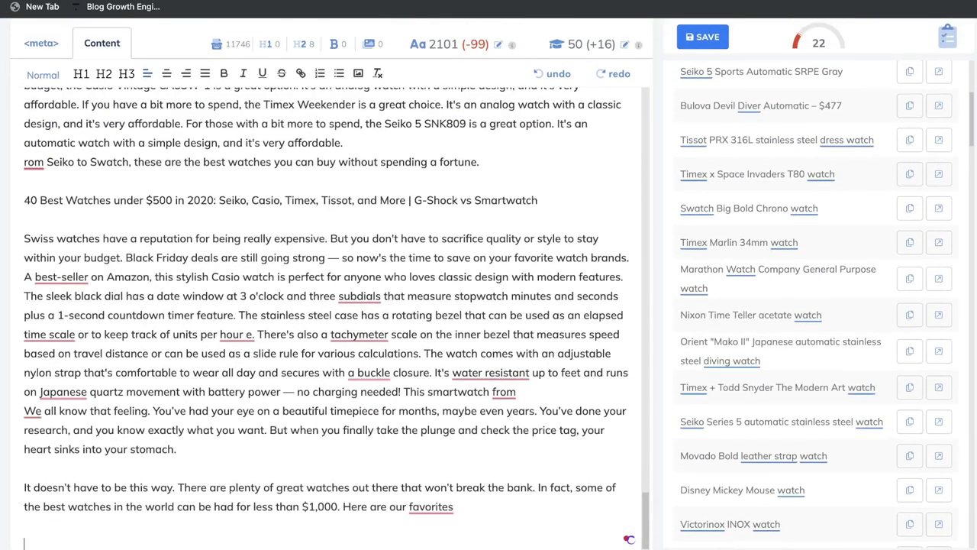
{"action": "scroll", "coordinate": [749, 368], "scroll_direction": "up", "scroll_amount": 4}
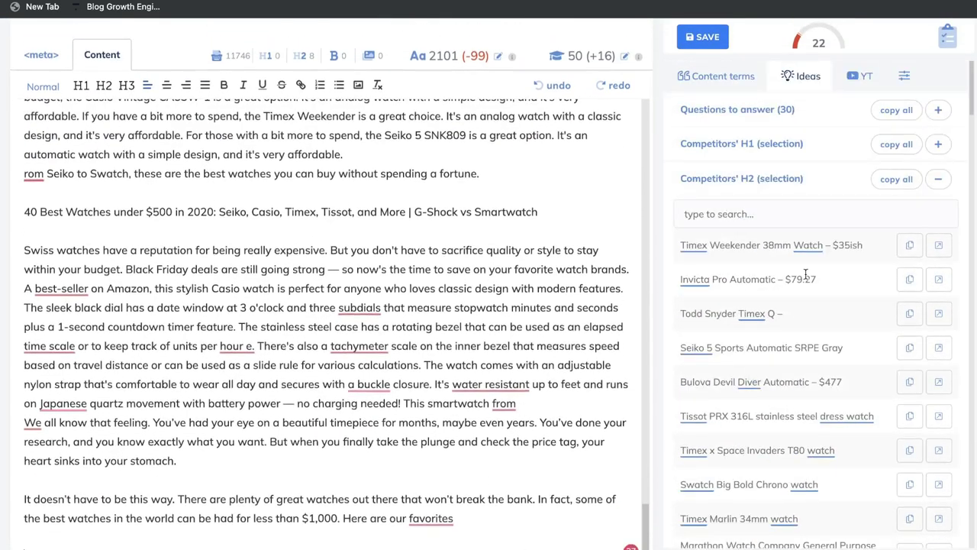
{"action": "scroll", "coordinate": [748, 277], "scroll_direction": "up", "scroll_amount": 2}
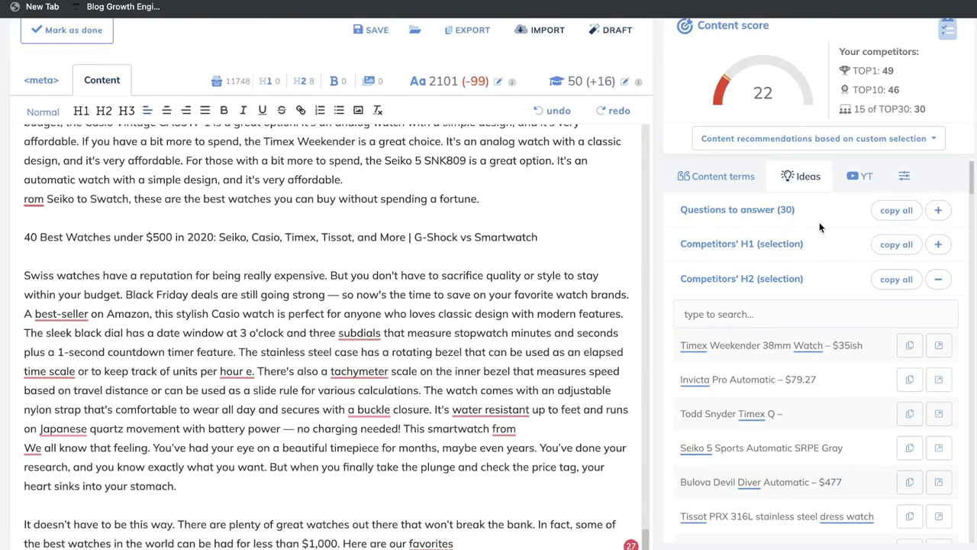
{"action": "left_click", "coordinate": [937, 210]}
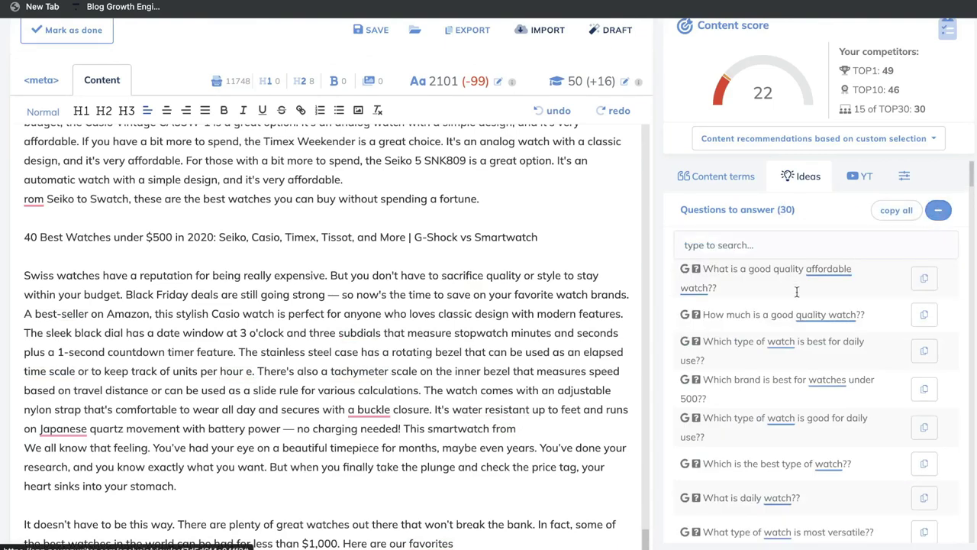
{"action": "scroll", "coordinate": [771, 329], "scroll_direction": "up", "scroll_amount": 3}
{"action": "scroll", "coordinate": [772, 328], "scroll_direction": "down", "scroll_amount": 4}
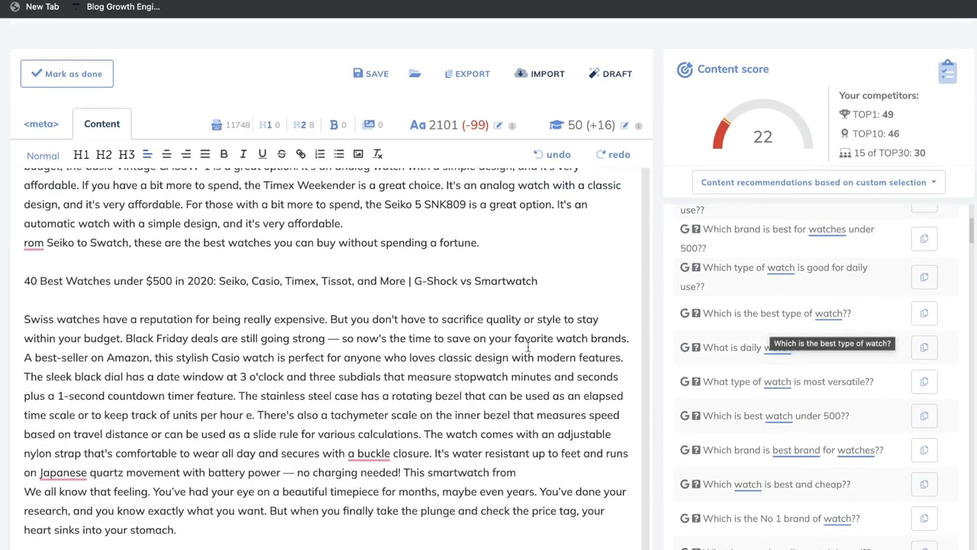
Add 'Which type of watch is good for daily use?' on a new line after the favorites paragraph
{"action": "left_click", "coordinate": [198, 528]}
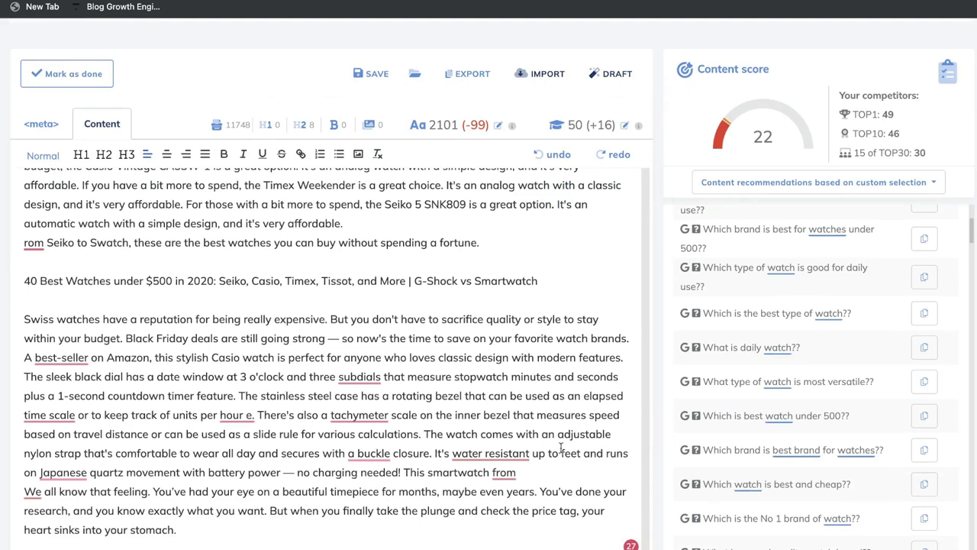
{"action": "scroll", "coordinate": [806, 326], "scroll_direction": "up", "scroll_amount": 1}
{"action": "scroll", "coordinate": [423, 361], "scroll_direction": "down", "scroll_amount": 1}
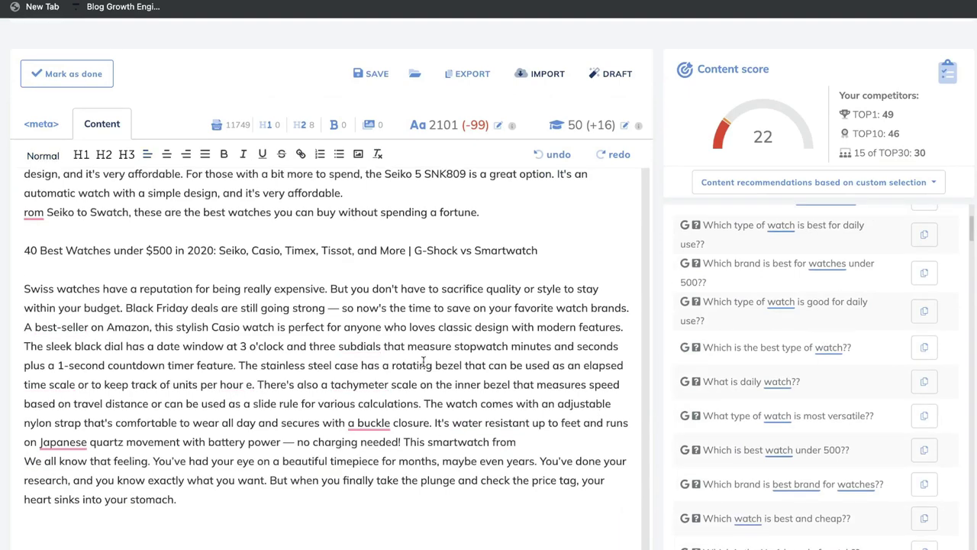
{"action": "type", "text": "It doesn't have to be this way. There are plenty of great watches out there that won’t break the bank. In fact, some of the best watches in the world can be had for less than $1,000. Here are our favorites"}
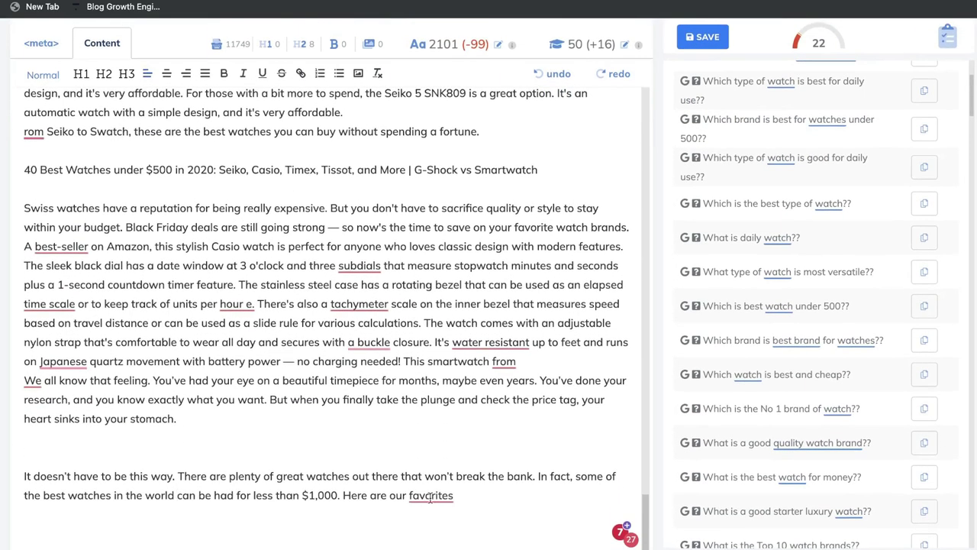
{"action": "key", "text": "Return"}
{"action": "type", "text": "Which type of watch is good for daily use??"}
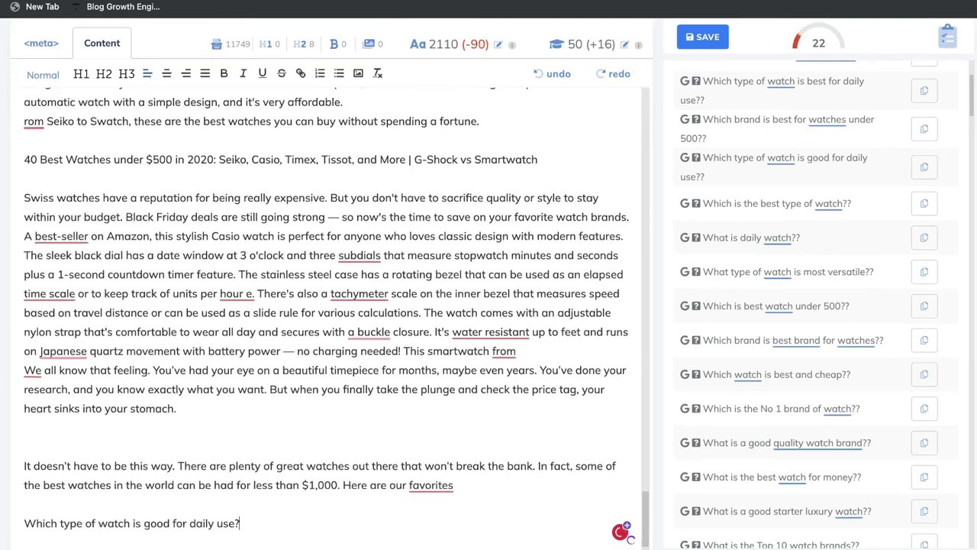
{"action": "key", "text": "shift+Home"}
{"action": "left_click", "coordinate": [398, 505]}
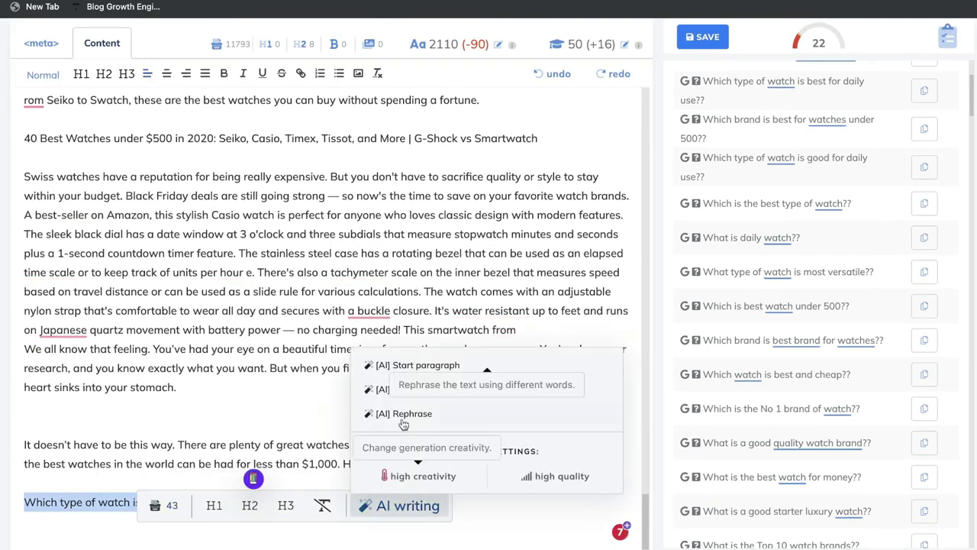
Have [AI] Start paragraph answer the watch questions, bringing the article to 2277 words, score 23
{"action": "left_click", "coordinate": [412, 365]}
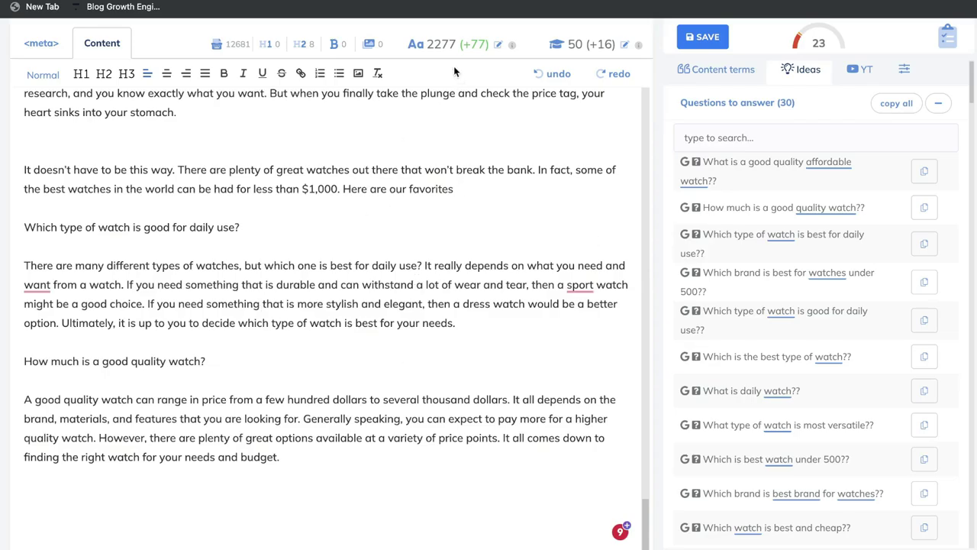
{"action": "scroll", "coordinate": [486, 248], "scroll_direction": "up", "scroll_amount": 20}
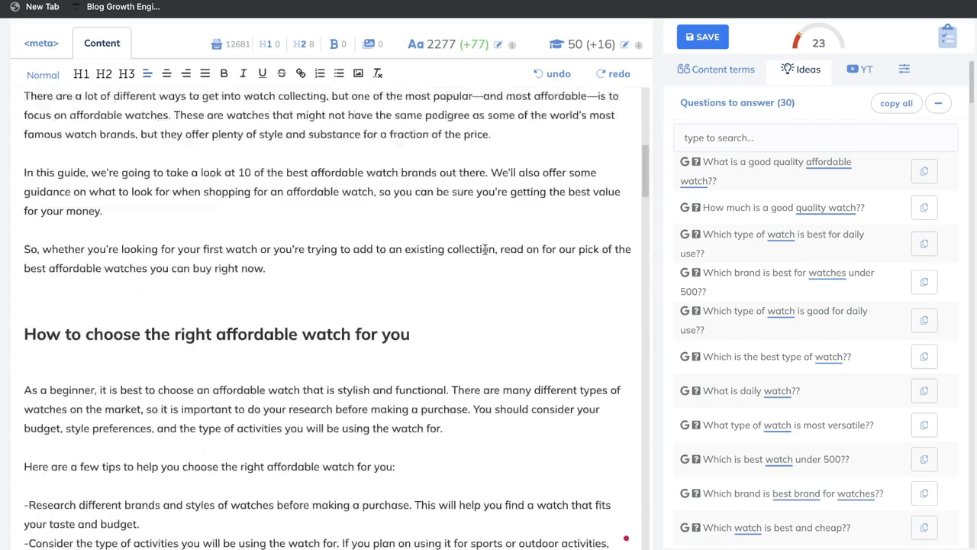
Switch the term list to Terms in article and bring up the details for the term 'watch'
{"action": "left_click", "coordinate": [719, 70]}
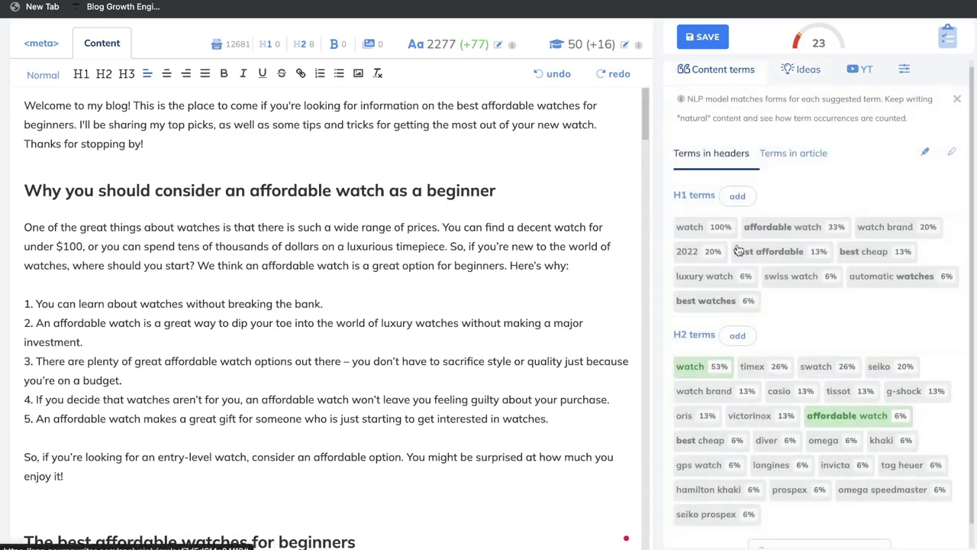
{"action": "scroll", "coordinate": [778, 330], "scroll_direction": "down", "scroll_amount": 1}
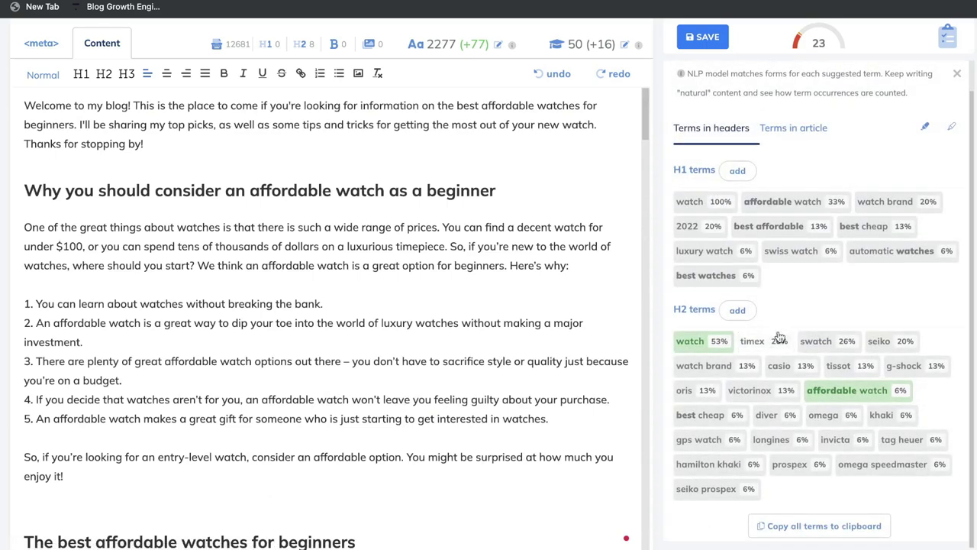
{"action": "left_click", "coordinate": [800, 153]}
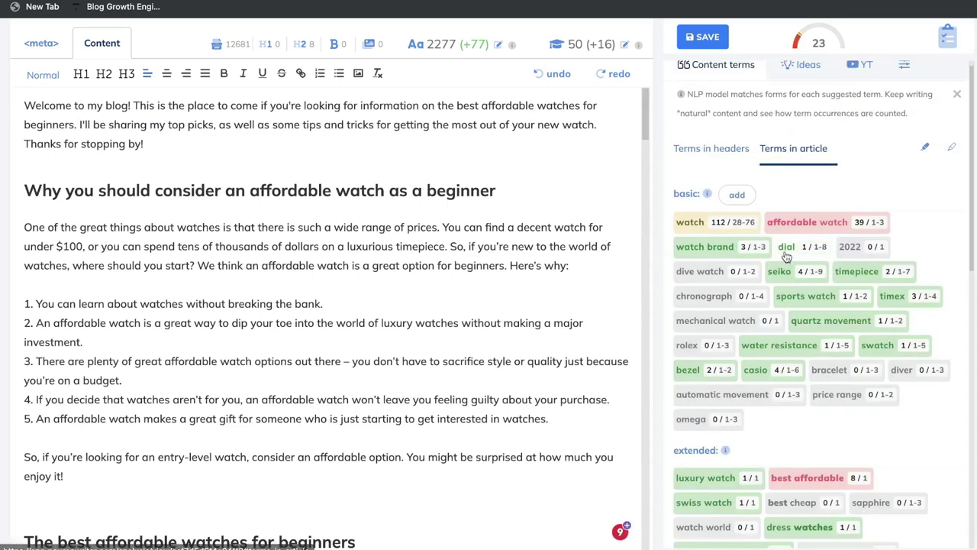
{"action": "scroll", "coordinate": [732, 306], "scroll_direction": "up", "scroll_amount": 1}
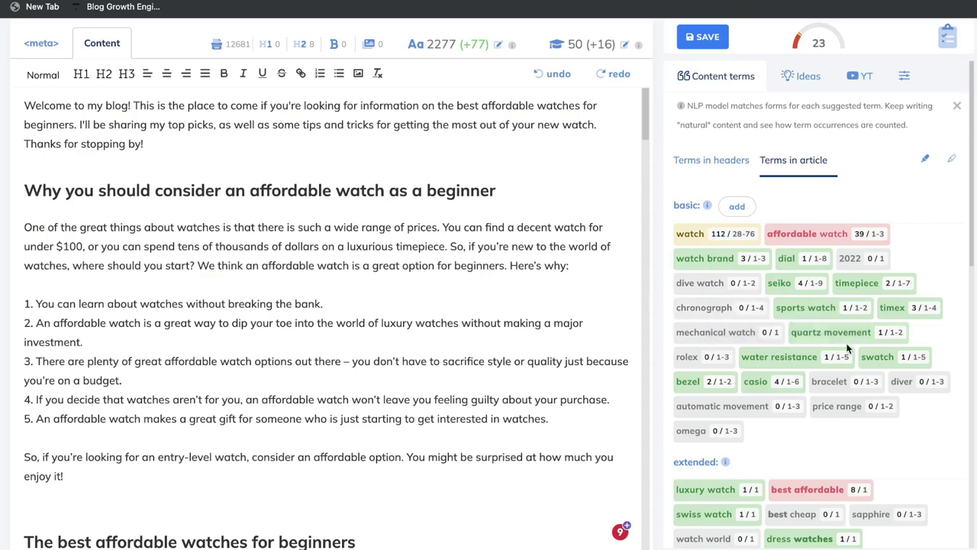
{"action": "scroll", "coordinate": [846, 348], "scroll_direction": "down", "scroll_amount": 3}
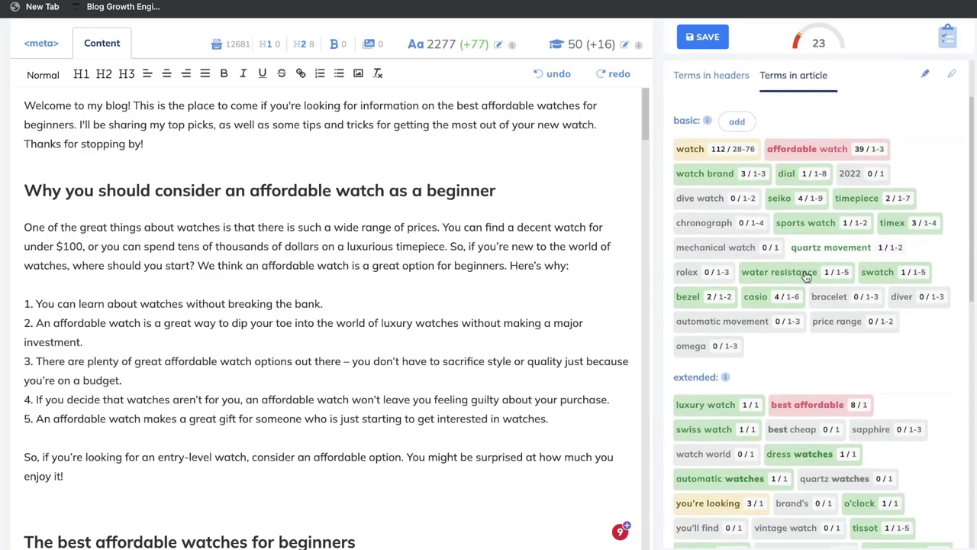
{"action": "left_click", "coordinate": [702, 198]}
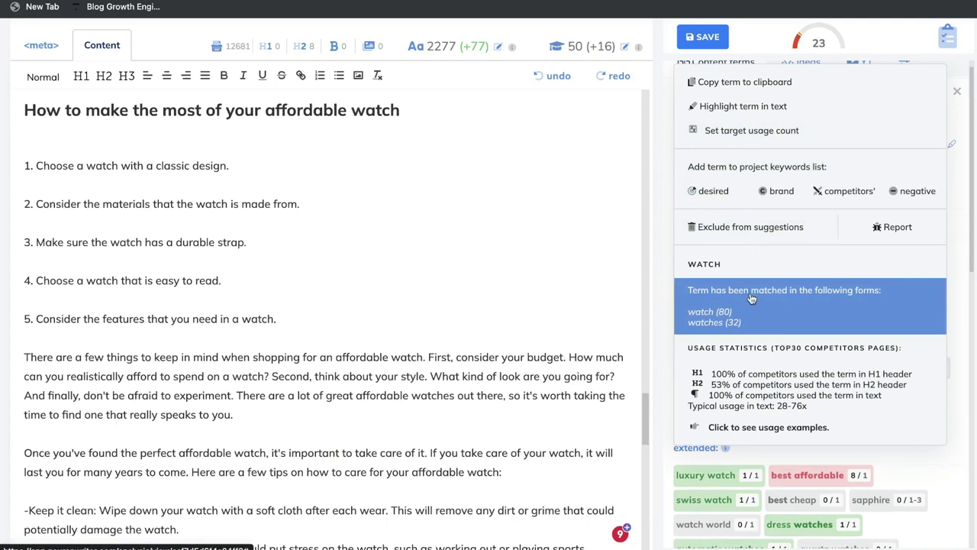
Browse the competitor example sentences using 'watch', then close the usage-context window
{"action": "left_click", "coordinate": [749, 430]}
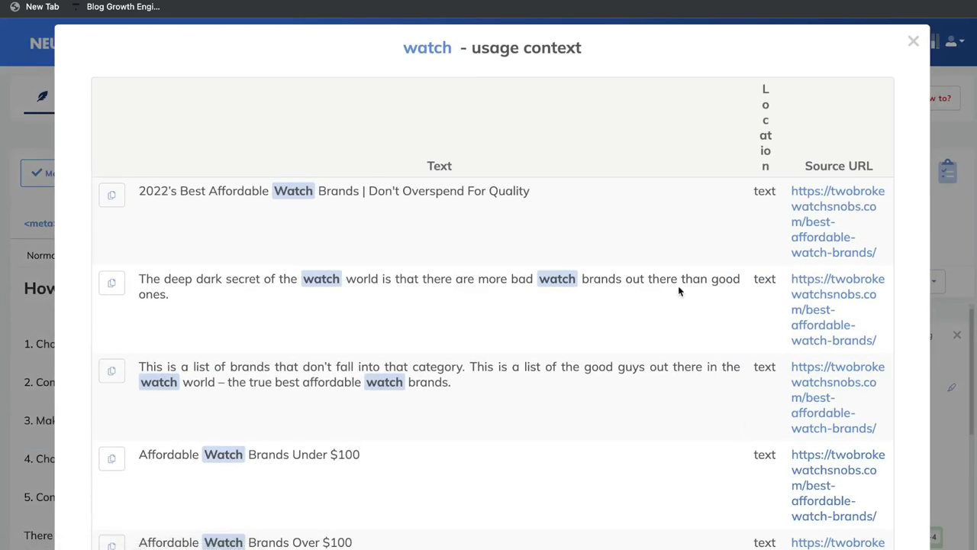
{"action": "scroll", "coordinate": [678, 286], "scroll_direction": "down", "scroll_amount": 2}
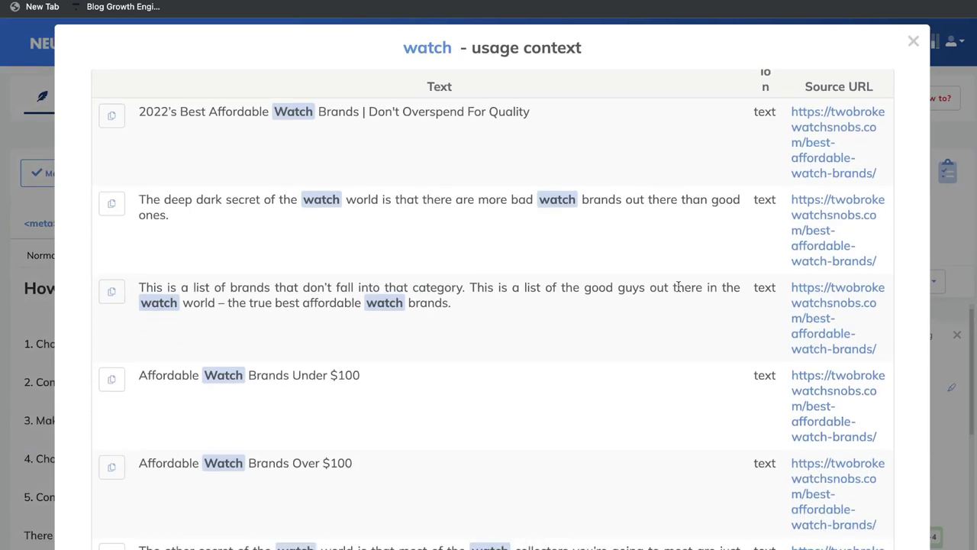
{"action": "scroll", "coordinate": [678, 286], "scroll_direction": "down", "scroll_amount": 1}
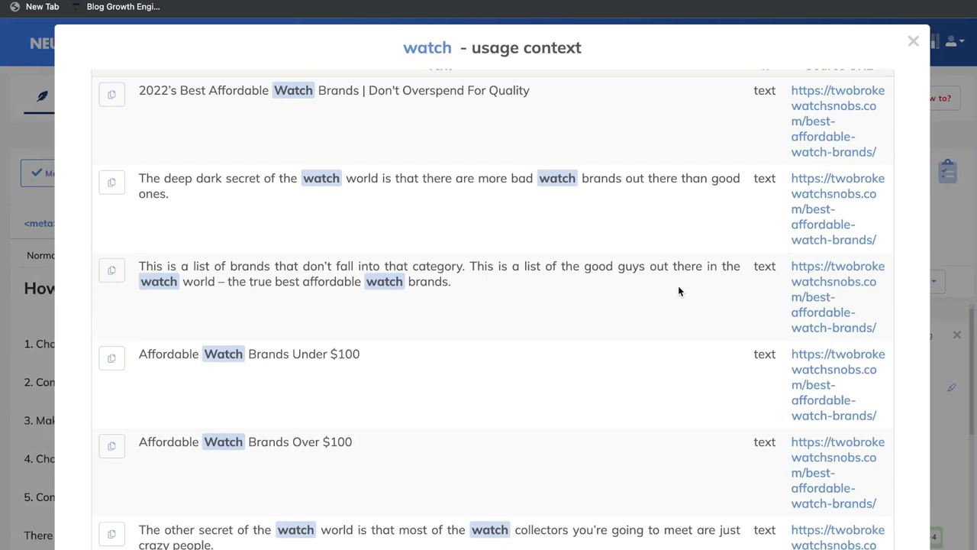
{"action": "key", "text": "Escape"}
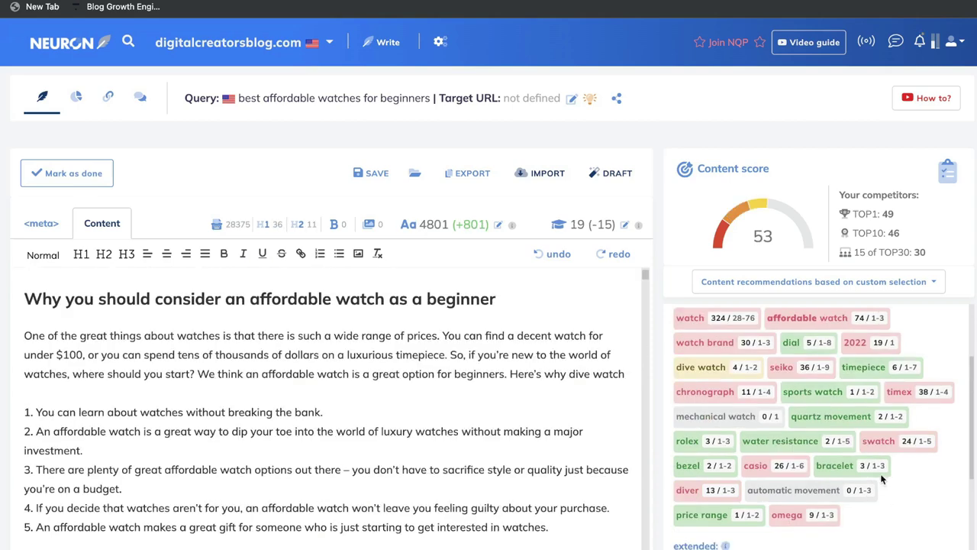
Review the basic and extended term counts for the 4801-word article scoring 53
{"action": "scroll", "coordinate": [857, 452], "scroll_direction": "up", "scroll_amount": 1}
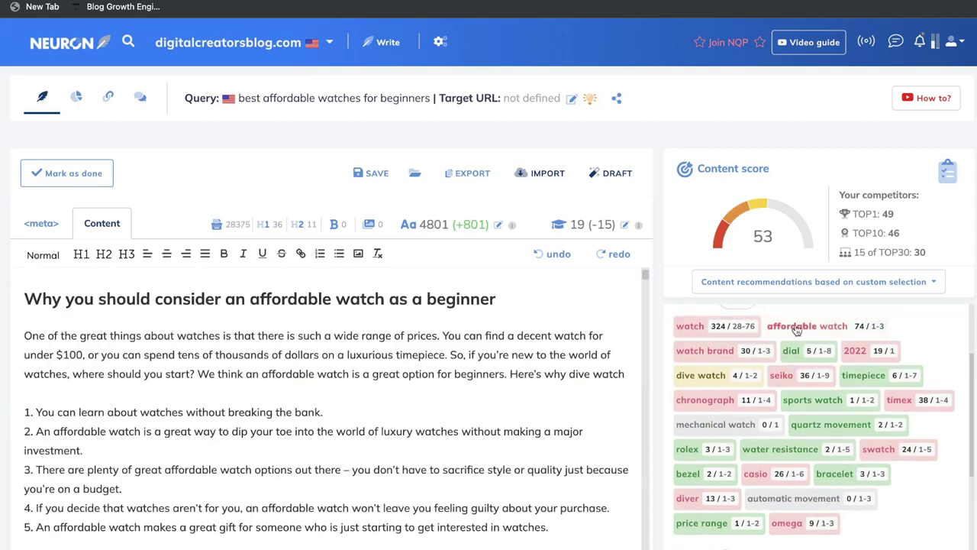
{"action": "scroll", "coordinate": [811, 435], "scroll_direction": "down", "scroll_amount": 1}
{"action": "scroll", "coordinate": [810, 432], "scroll_direction": "down", "scroll_amount": 5}
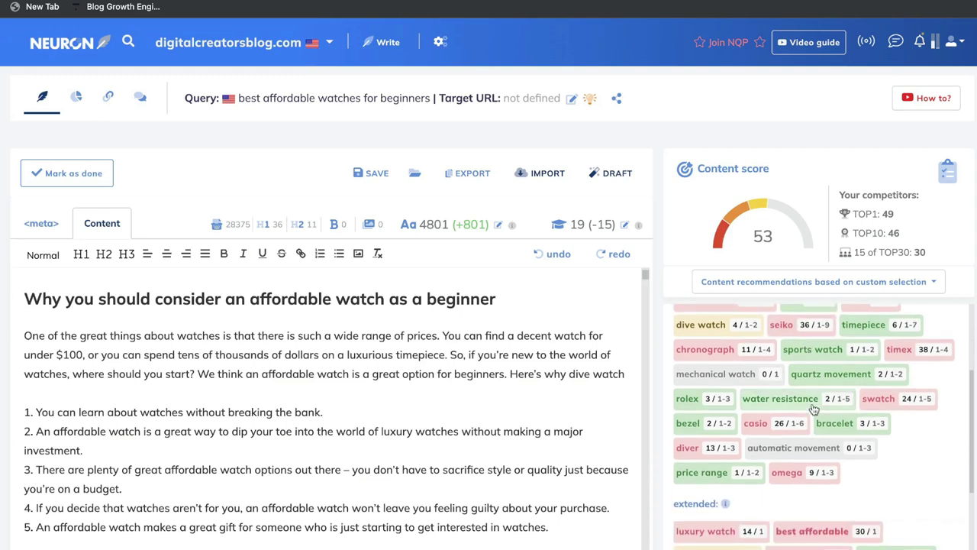
{"action": "scroll", "coordinate": [815, 418], "scroll_direction": "down", "scroll_amount": 2}
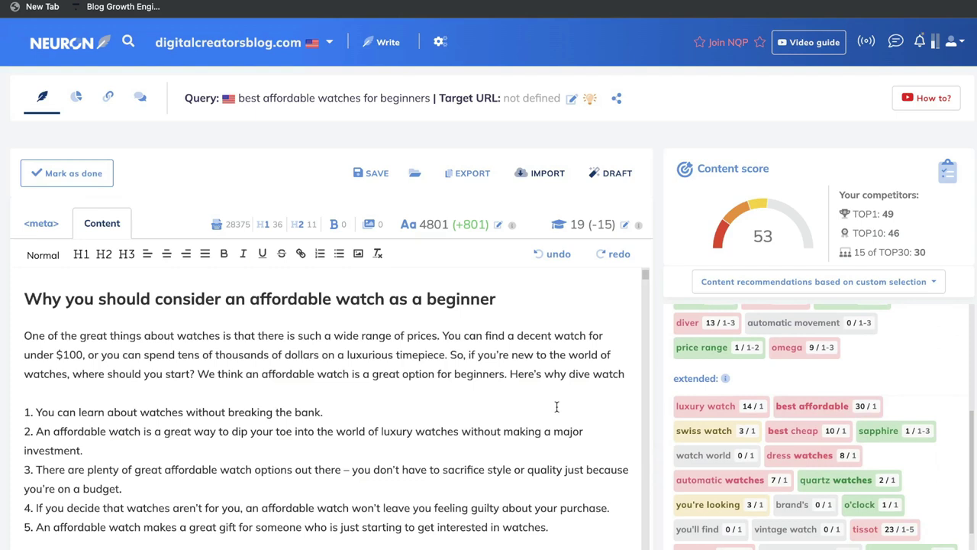
{"action": "scroll", "coordinate": [777, 423], "scroll_direction": "down", "scroll_amount": 2}
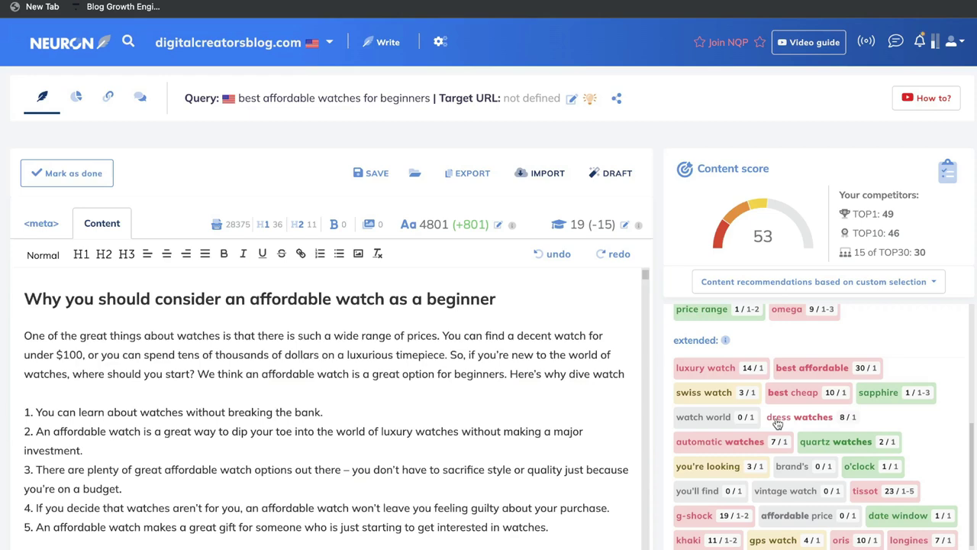
{"action": "scroll", "coordinate": [777, 424], "scroll_direction": "down", "scroll_amount": 6}
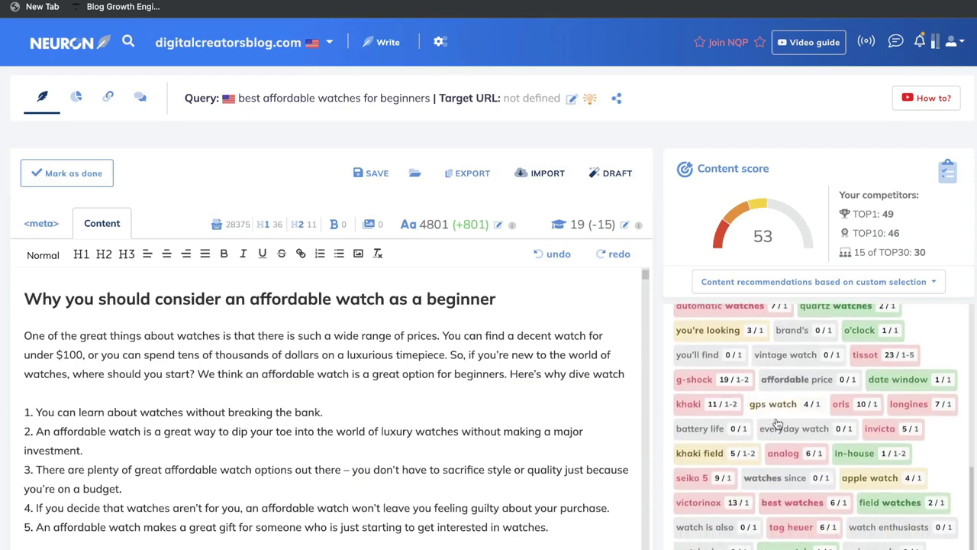
{"action": "scroll", "coordinate": [778, 424], "scroll_direction": "down", "scroll_amount": 1}
{"action": "scroll", "coordinate": [777, 424], "scroll_direction": "down", "scroll_amount": 6}
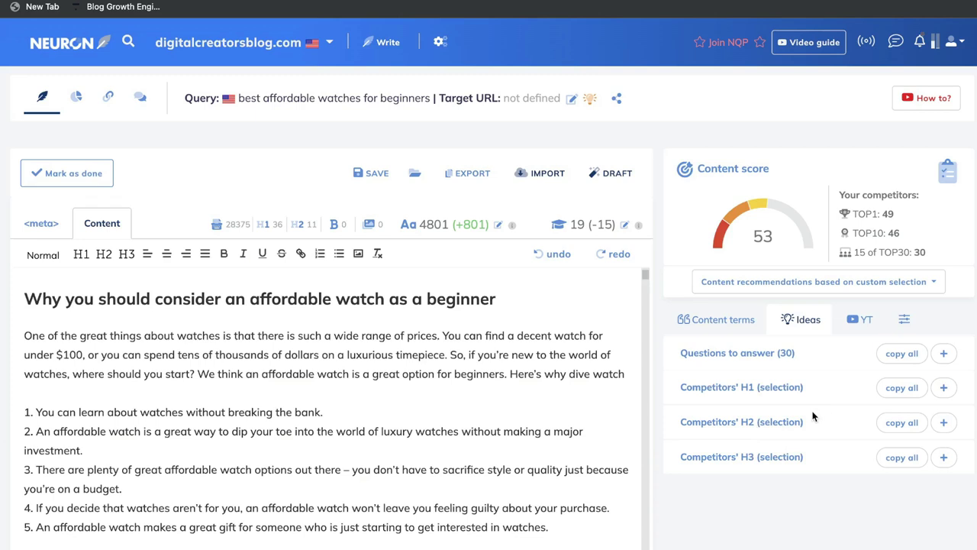
Expand the 30 questions to answer, then show the YouTube video ideas for the query
{"action": "left_click", "coordinate": [941, 353]}
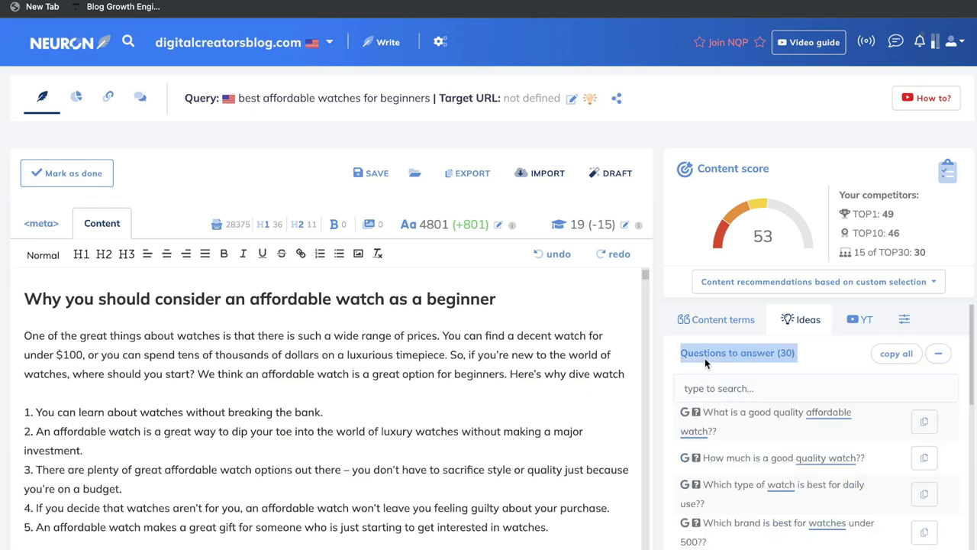
{"action": "left_click", "coordinate": [859, 322]}
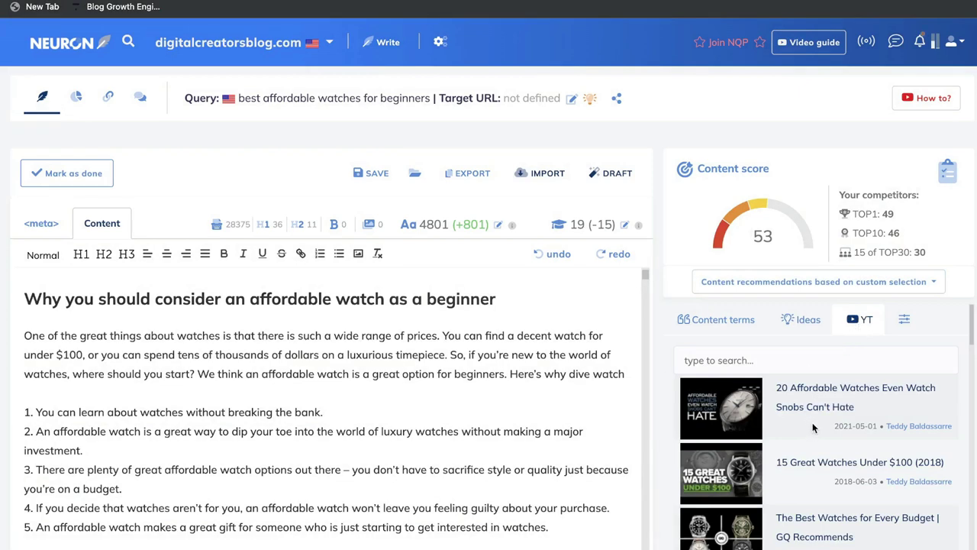
Insert a blank line under 'Why you should consider an affordable watch as a beginner'
{"action": "scroll", "coordinate": [818, 416], "scroll_direction": "down", "scroll_amount": 1}
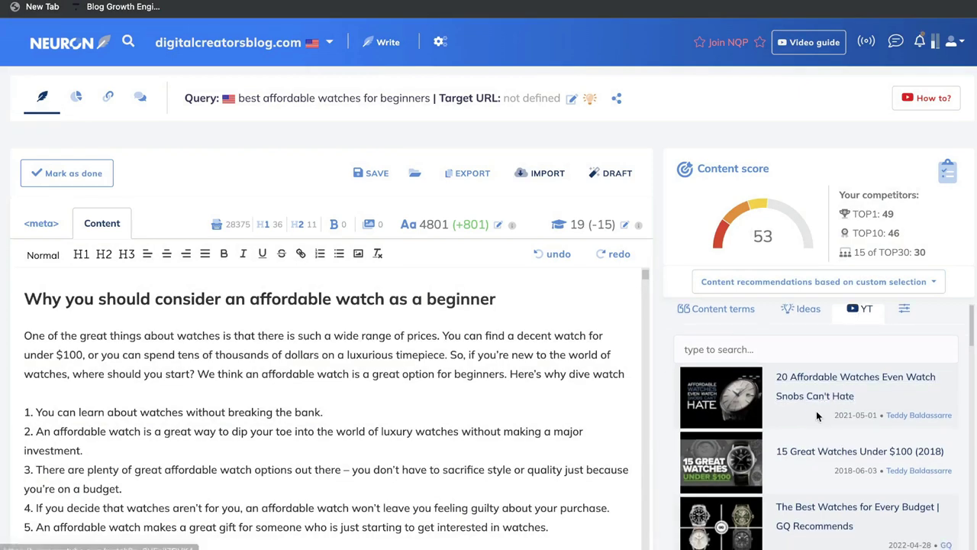
{"action": "scroll", "coordinate": [828, 433], "scroll_direction": "down", "scroll_amount": 1}
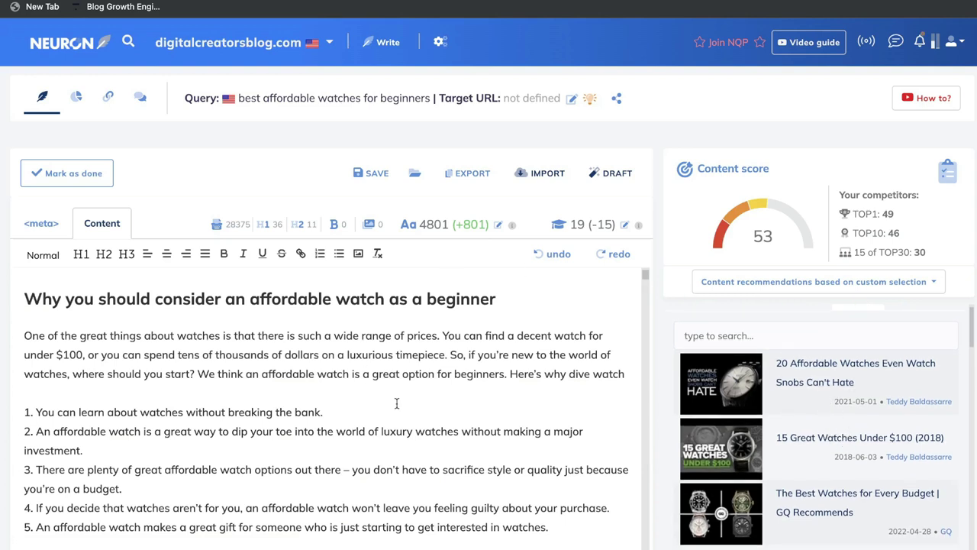
{"action": "key", "text": "Return"}
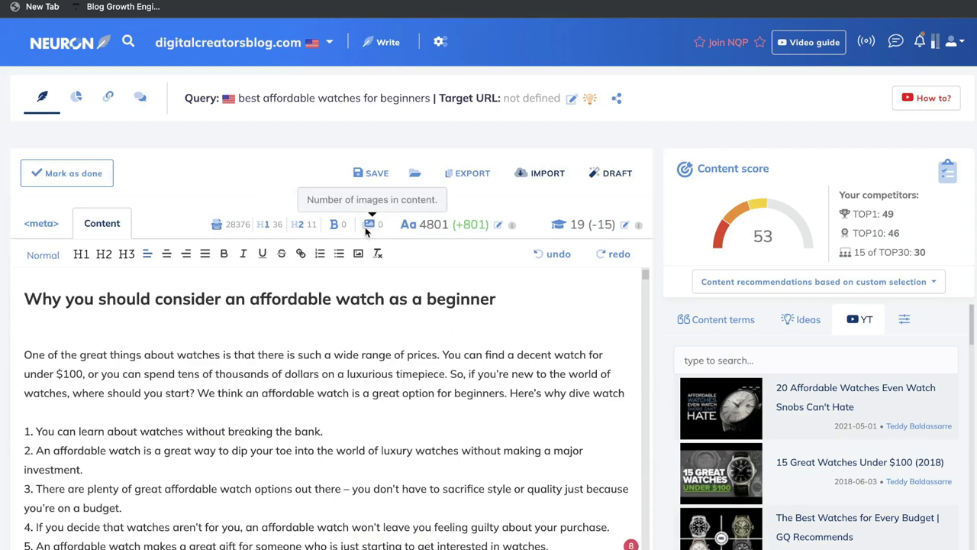
{"action": "scroll", "coordinate": [264, 370], "scroll_direction": "down", "scroll_amount": 8}
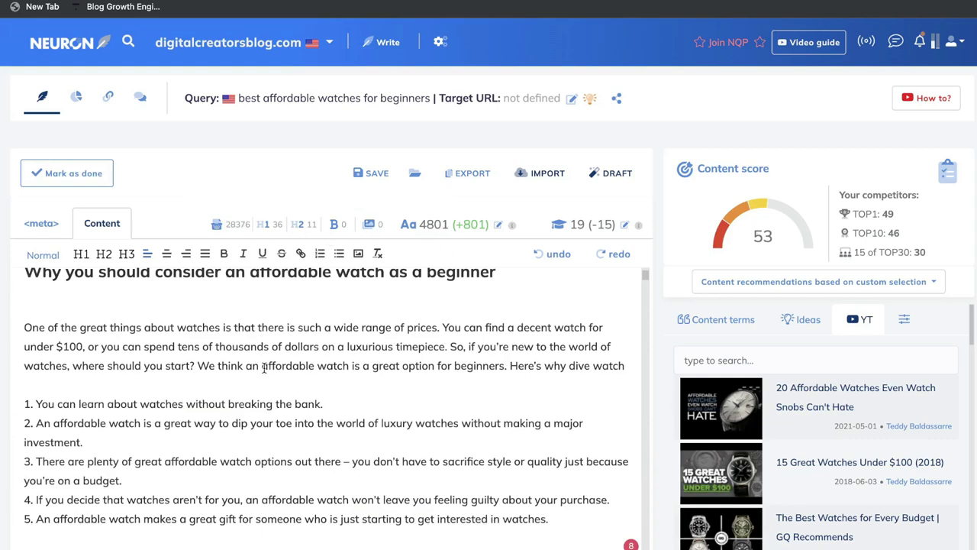
{"action": "scroll", "coordinate": [265, 370], "scroll_direction": "down", "scroll_amount": 2}
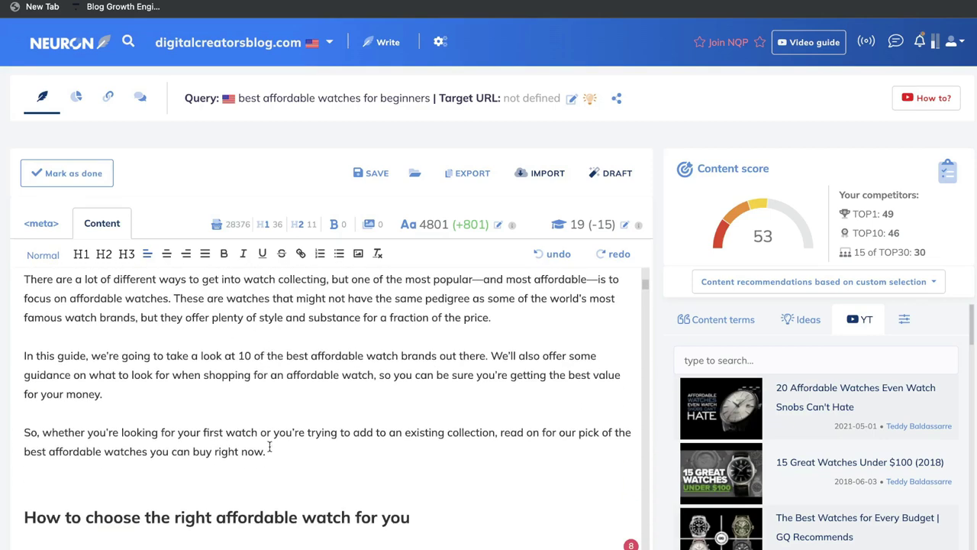
{"action": "scroll", "coordinate": [268, 446], "scroll_direction": "down", "scroll_amount": 5}
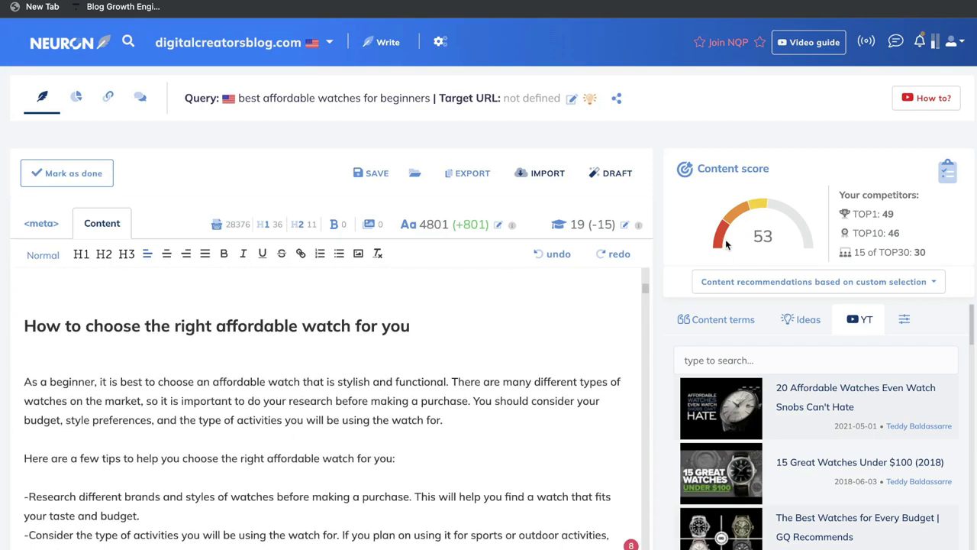
{"action": "scroll", "coordinate": [559, 360], "scroll_direction": "down", "scroll_amount": 7}
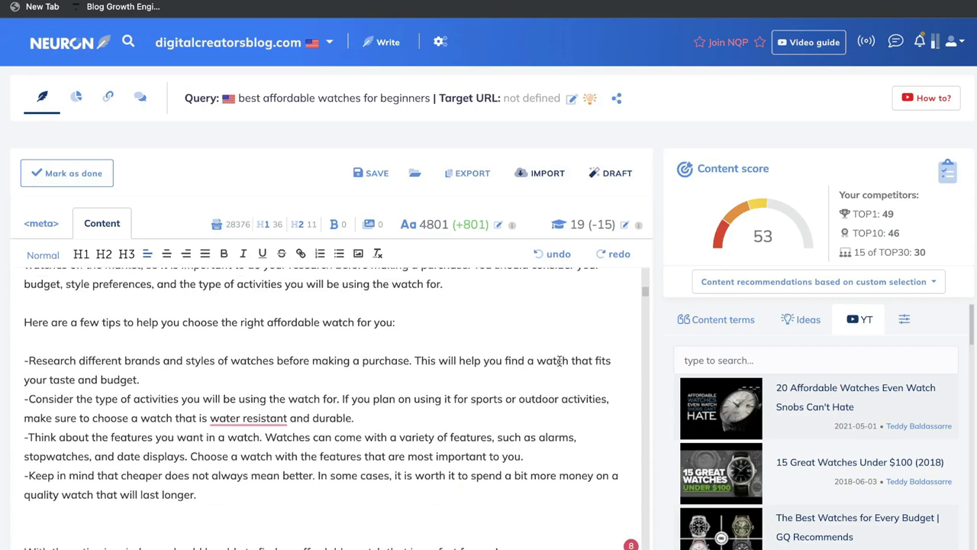
{"action": "scroll", "coordinate": [559, 361], "scroll_direction": "up", "scroll_amount": 13}
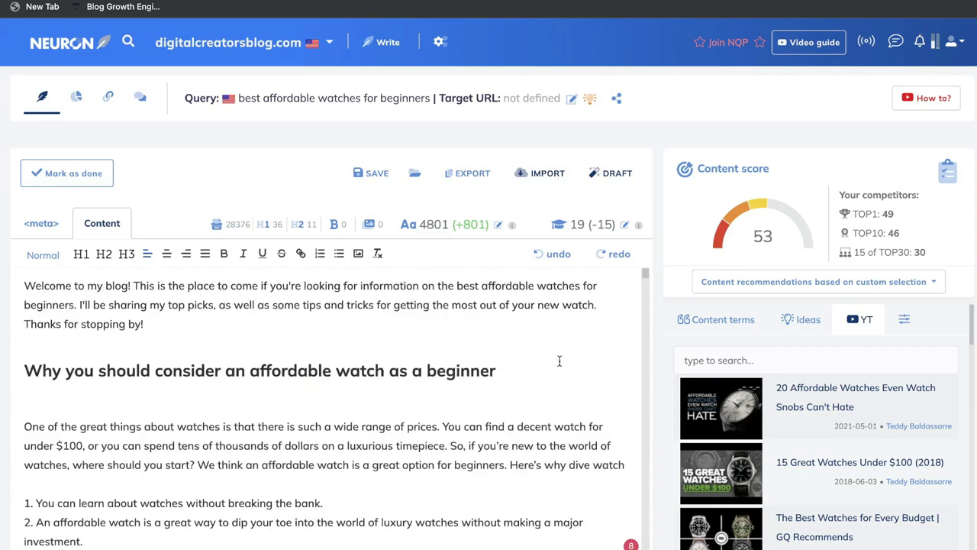
{"action": "scroll", "coordinate": [525, 272], "scroll_direction": "down", "scroll_amount": 1}
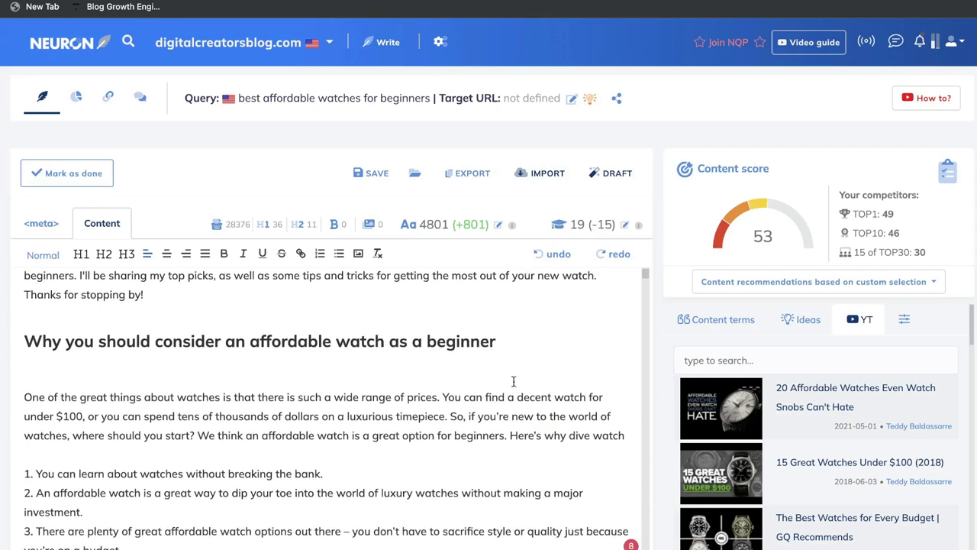
{"action": "scroll", "coordinate": [455, 365], "scroll_direction": "up", "scroll_amount": 1}
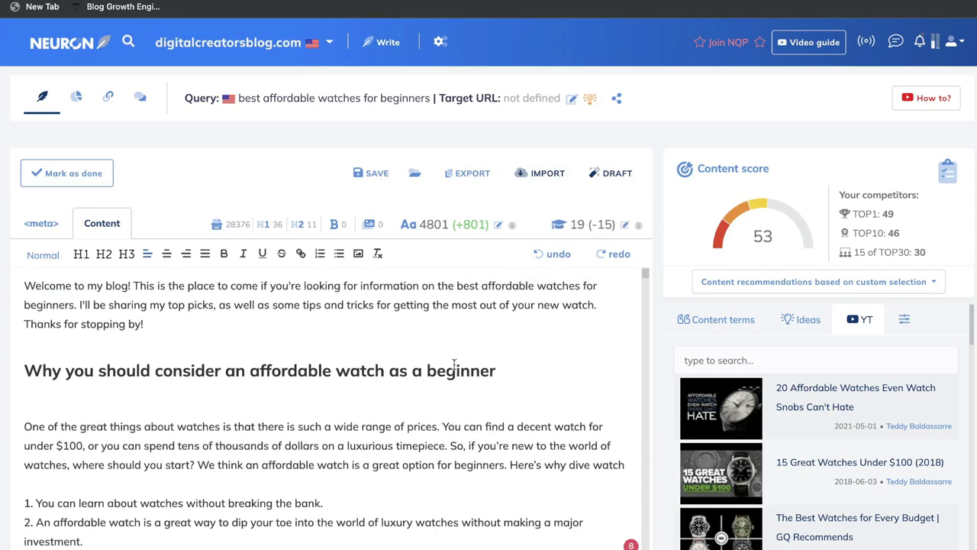
{"action": "scroll", "coordinate": [451, 359], "scroll_direction": "down", "scroll_amount": 1}
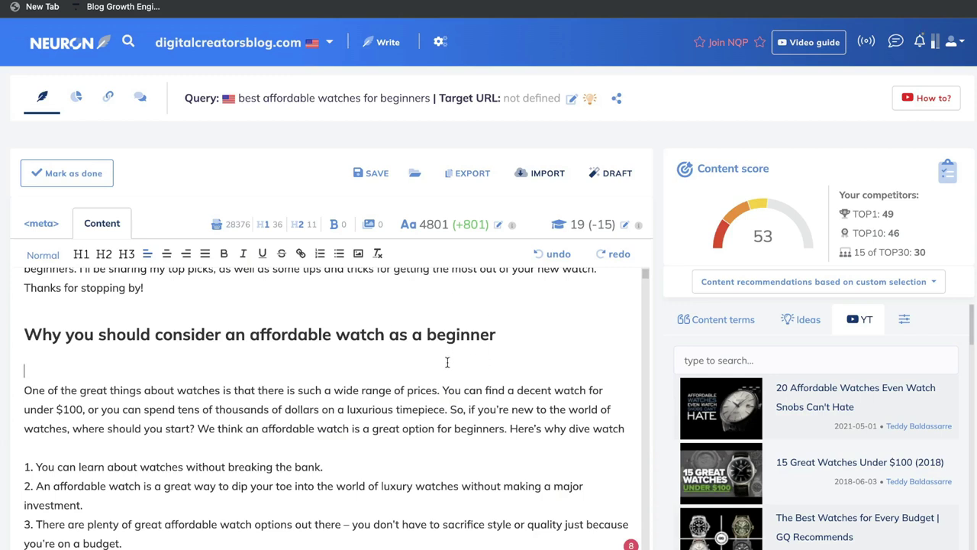
{"action": "scroll", "coordinate": [447, 361], "scroll_direction": "up", "scroll_amount": 1}
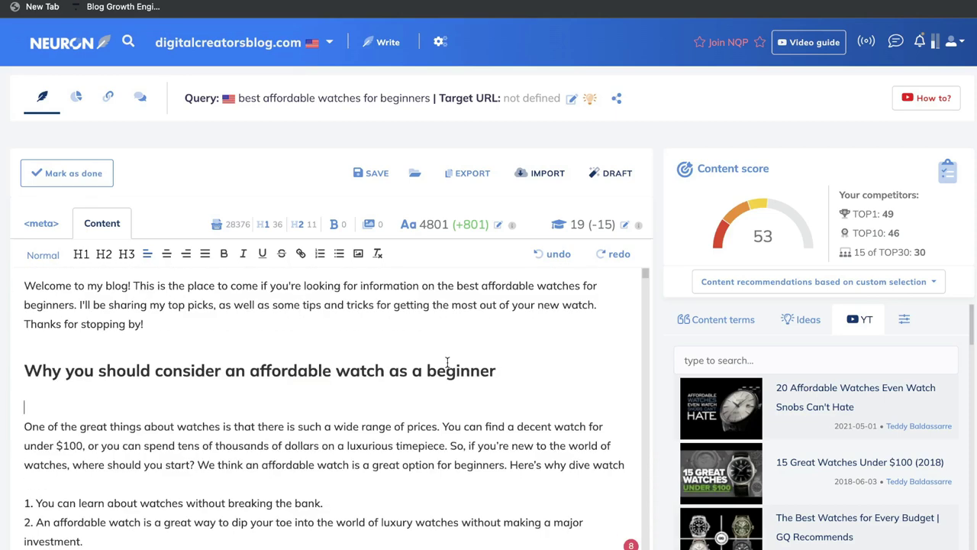